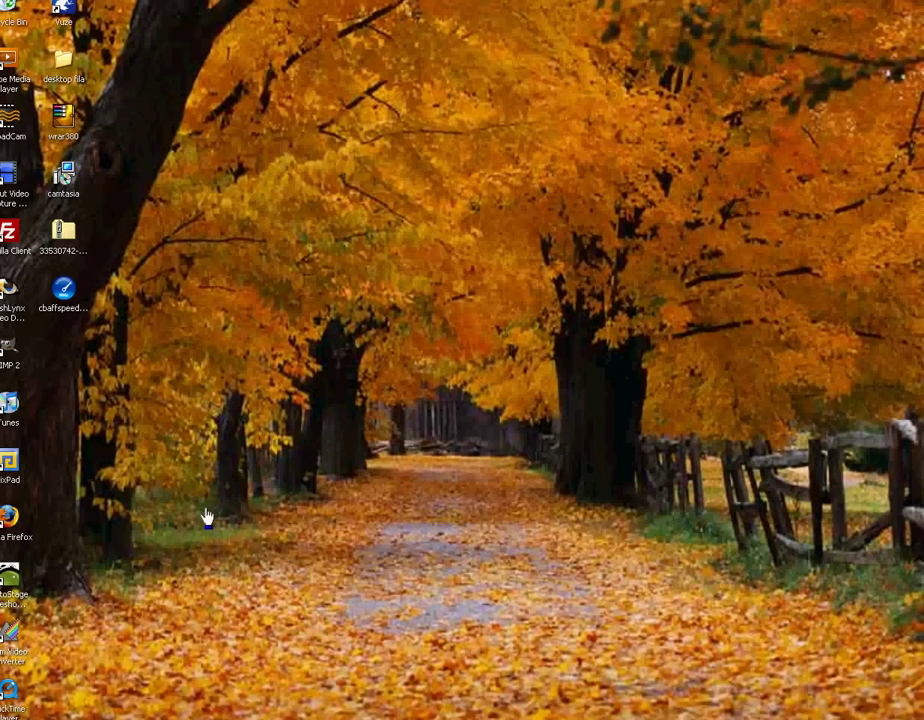
{"action": "left_click", "coordinate": [64, 245]}
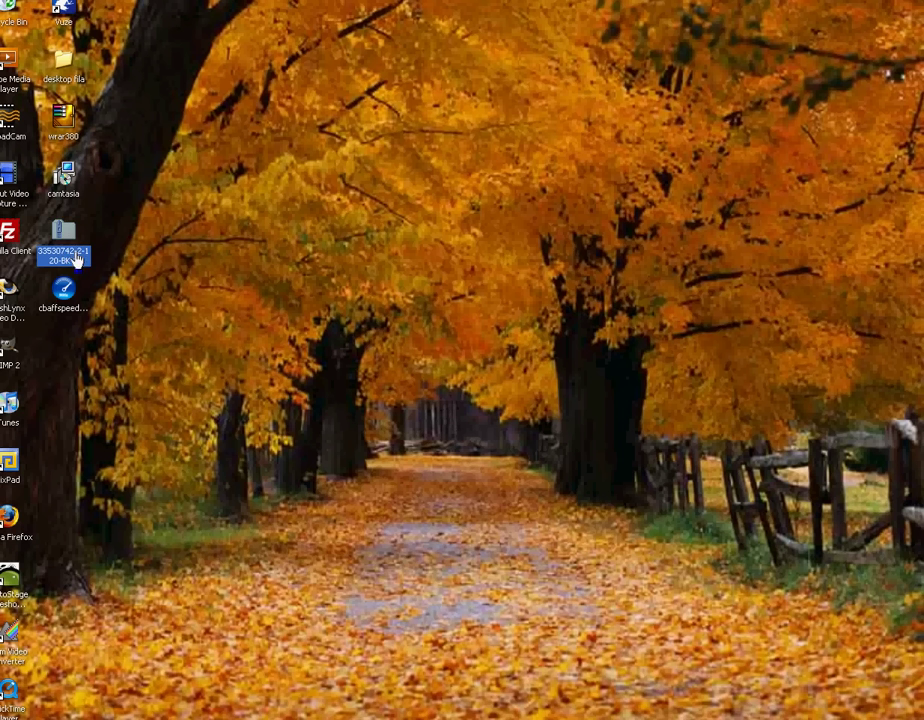
{"action": "key", "text": "Delete"}
{"action": "left_click", "coordinate": [490, 387]}
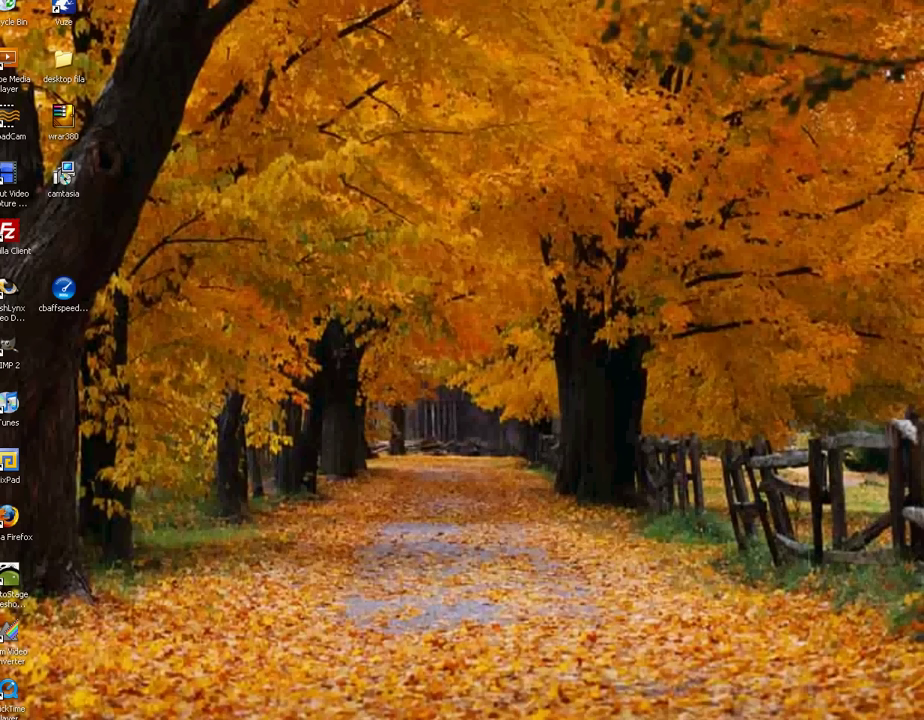
Switch to BlueVoda Website Builder and review the layout of the jhon 3.wwb page from its header to its footer.
{"action": "key", "text": "alt+Tab"}
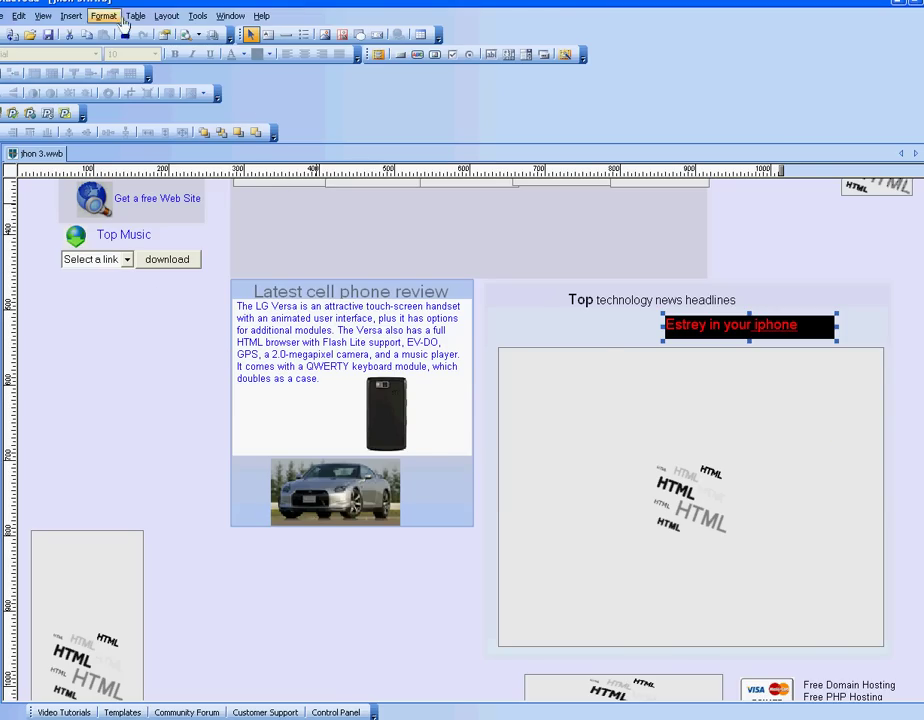
{"action": "left_click", "coordinate": [908, 330]}
{"action": "scroll", "coordinate": [908, 330], "scroll_direction": "down", "scroll_amount": 3}
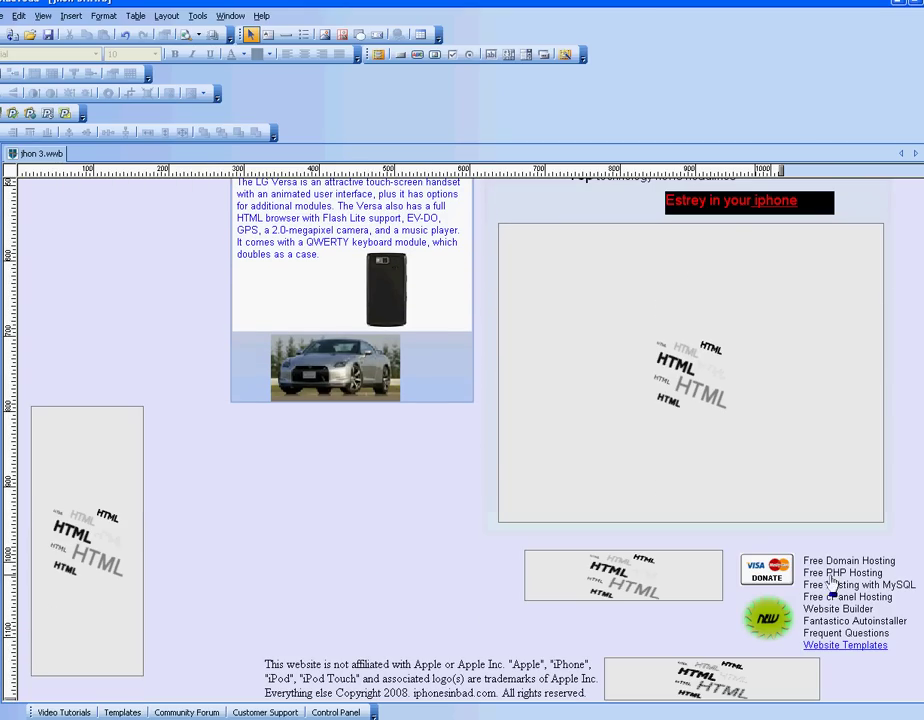
{"action": "scroll", "coordinate": [915, 360], "scroll_direction": "up", "scroll_amount": 9}
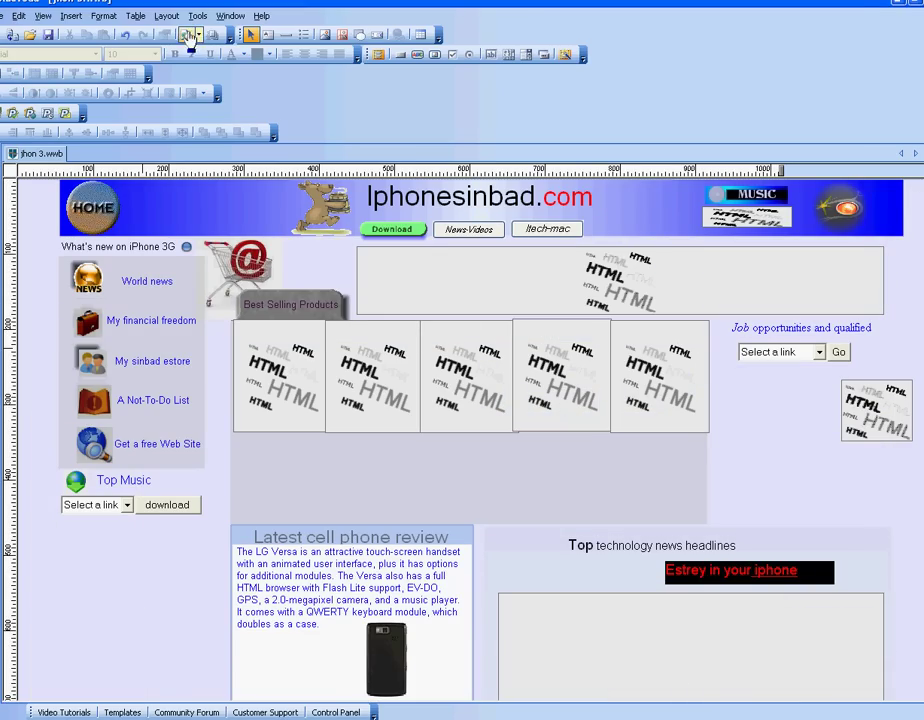
{"action": "key", "text": "ctrl+v"}
{"action": "scroll", "coordinate": [570, 440], "scroll_direction": "down", "scroll_amount": 5}
{"action": "scroll", "coordinate": [570, 440], "scroll_direction": "up", "scroll_amount": 10}
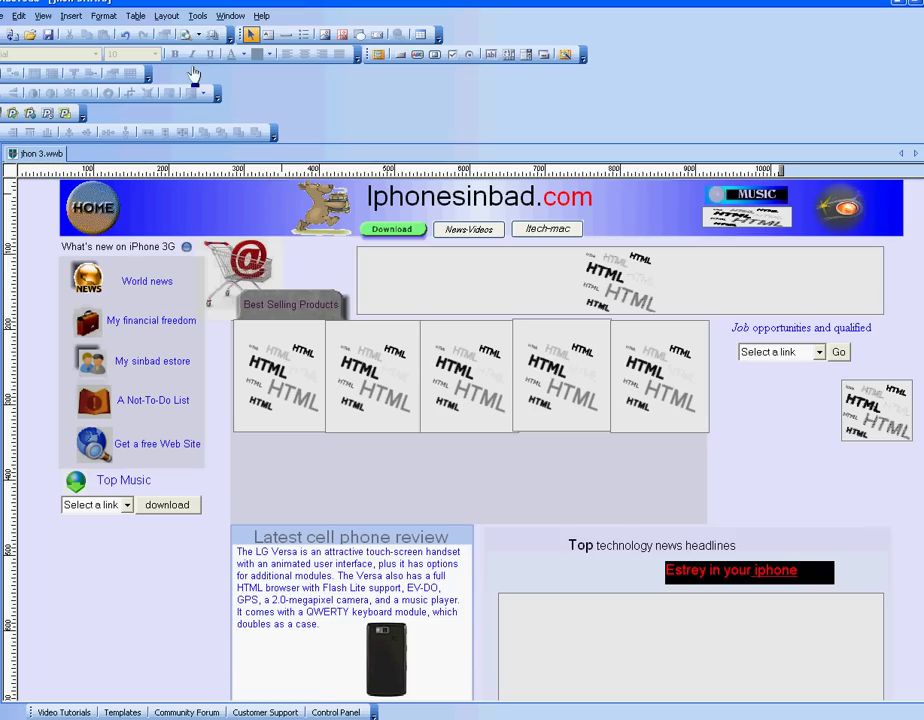
Preview the jhon 3.wwb page in the browser and look over the generated page.
{"action": "left_click", "coordinate": [187, 37]}
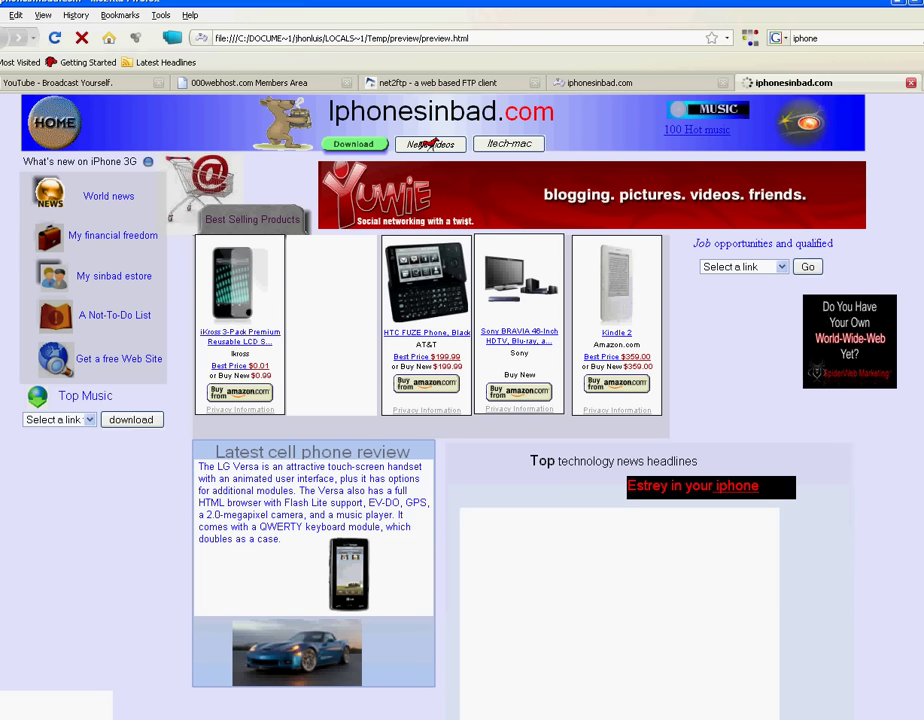
{"action": "scroll", "coordinate": [547, 387], "scroll_direction": "down", "scroll_amount": 3}
{"action": "scroll", "coordinate": [282, 371], "scroll_direction": "up", "scroll_amount": 3}
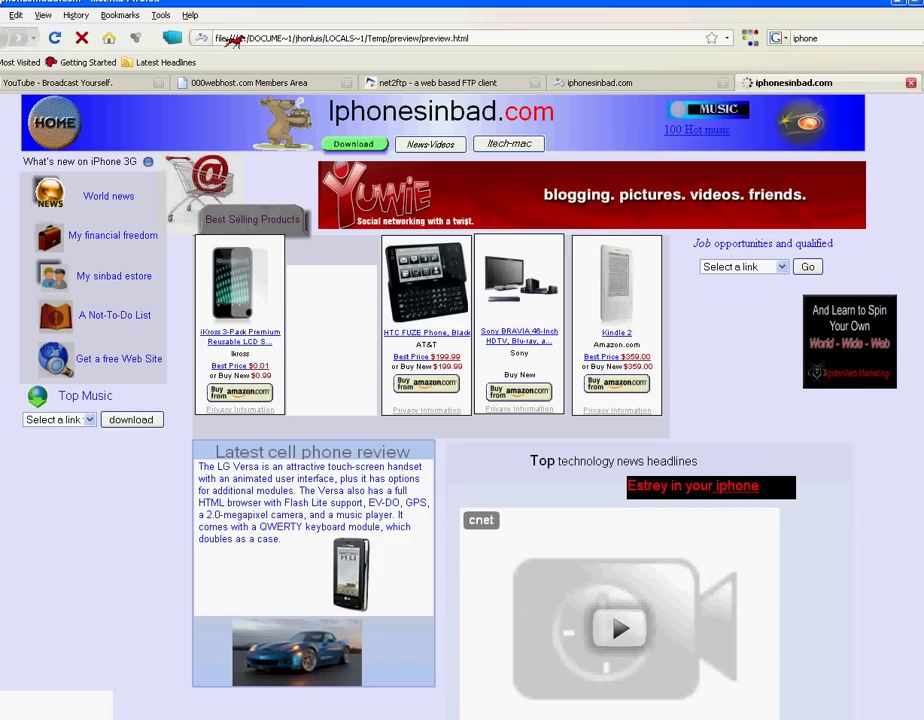
Copy the preview page's folder path from its address, starting at C: and ending at Temp/preview, without the preview.html file name.
{"action": "left_click", "coordinate": [252, 40]}
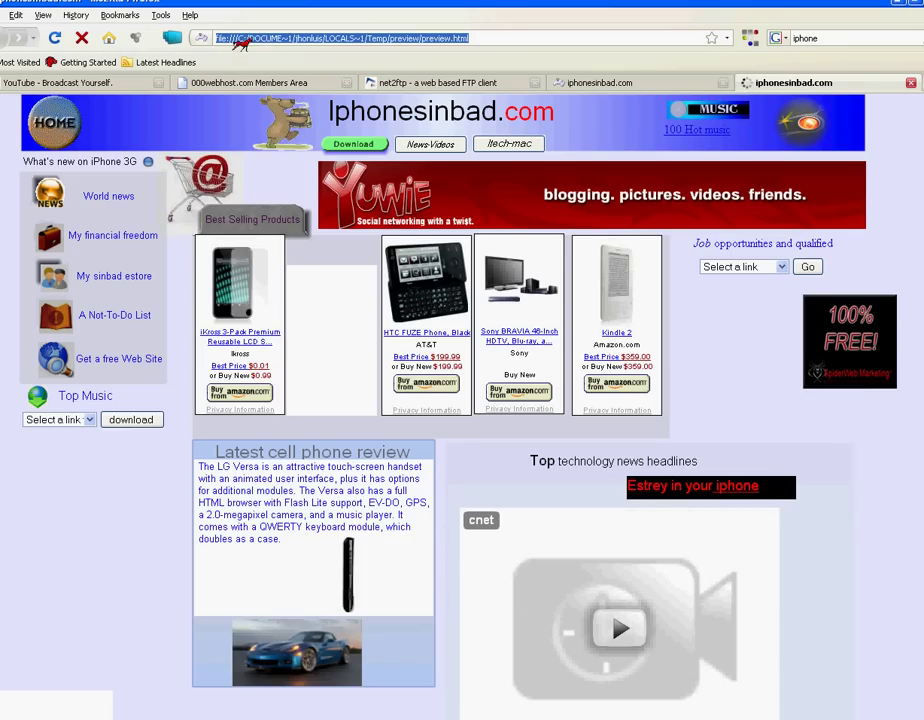
{"action": "left_click", "coordinate": [488, 41]}
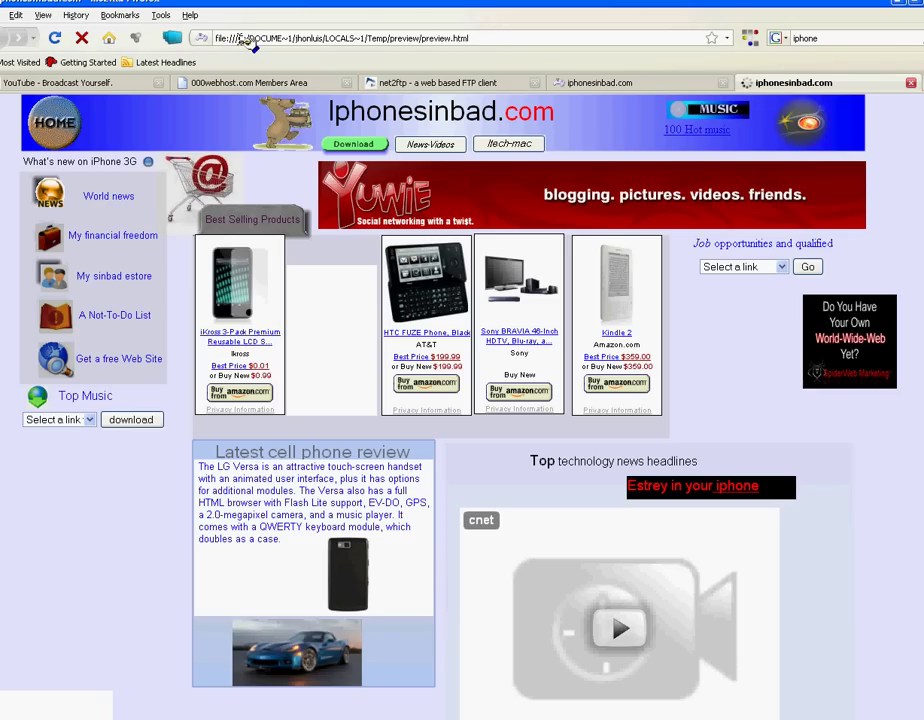
{"action": "left_click_drag", "start_coordinate": [252, 40], "coordinate": [427, 45]}
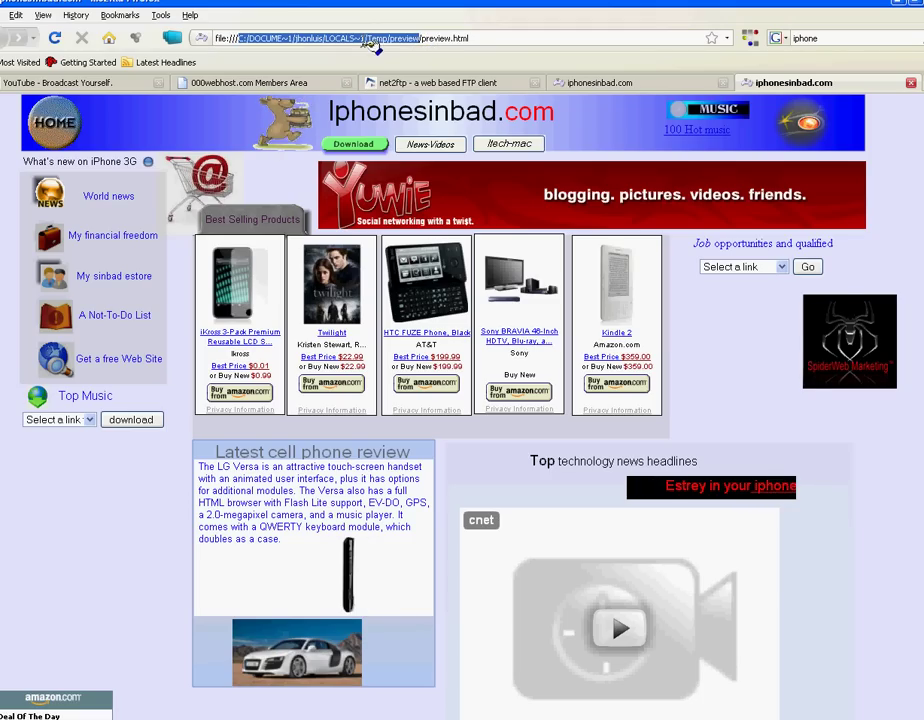
{"action": "right_click", "coordinate": [376, 40]}
{"action": "left_click", "coordinate": [417, 85]}
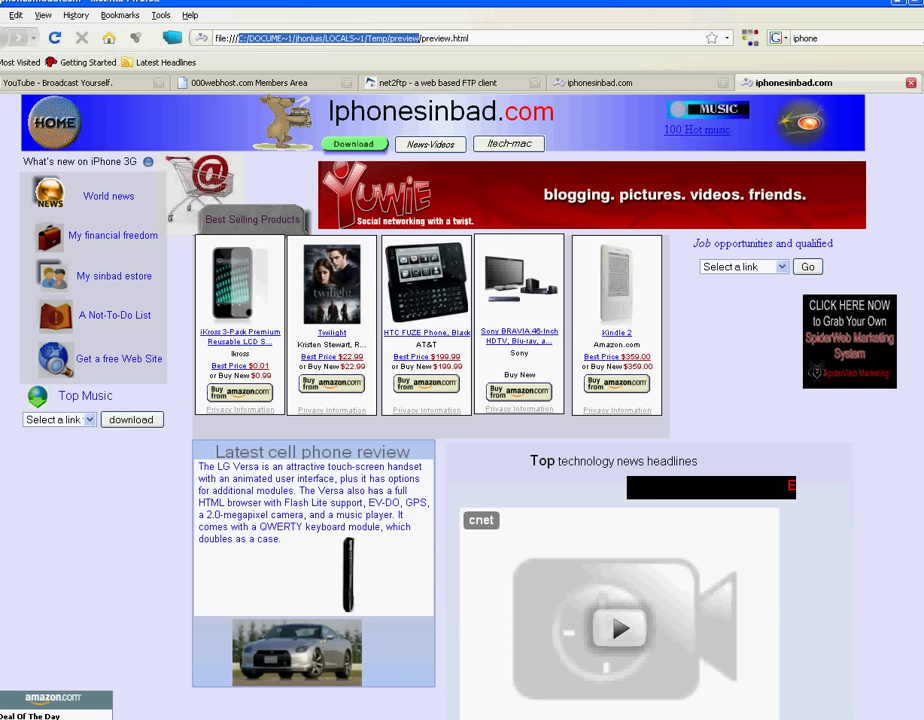
Open My Documents, go to the Temp preview folder through the copied path, and maximize the folder window.
{"action": "key", "text": "super"}
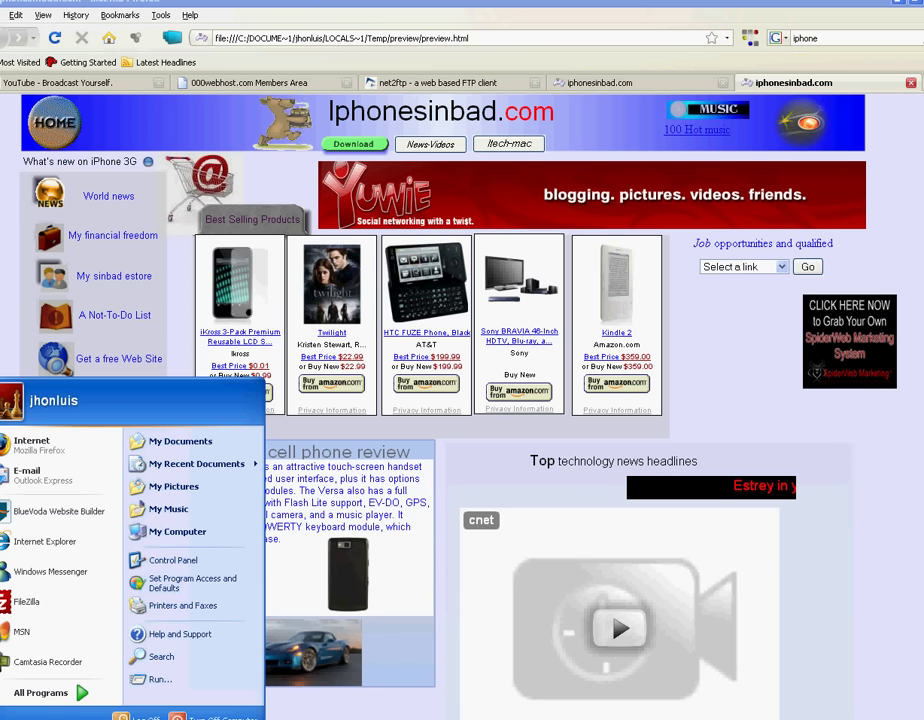
{"action": "left_click", "coordinate": [178, 441]}
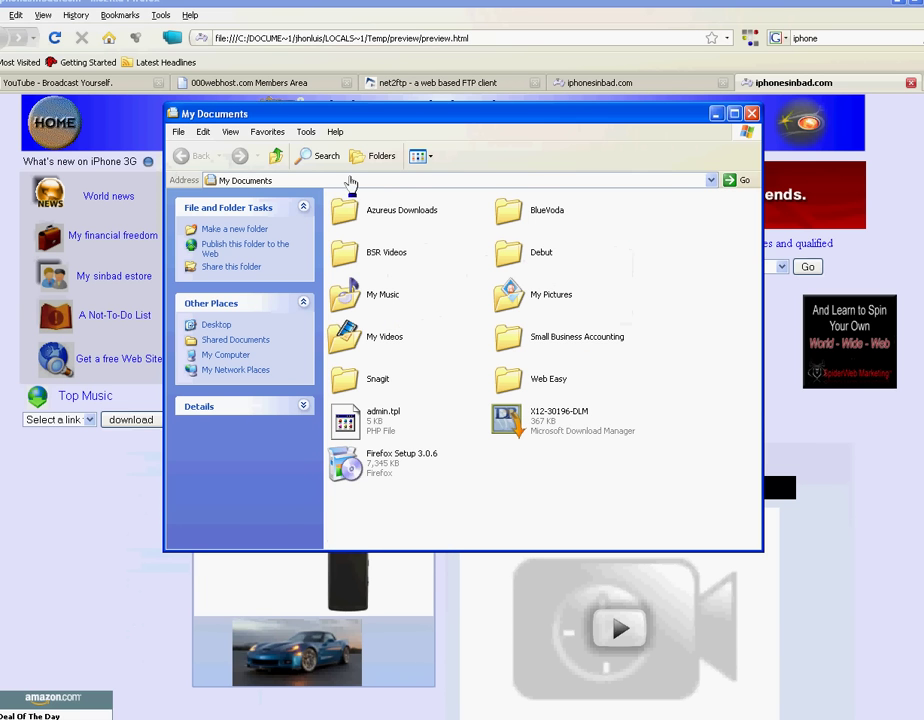
{"action": "left_click_drag", "start_coordinate": [352, 181], "coordinate": [356, 186]}
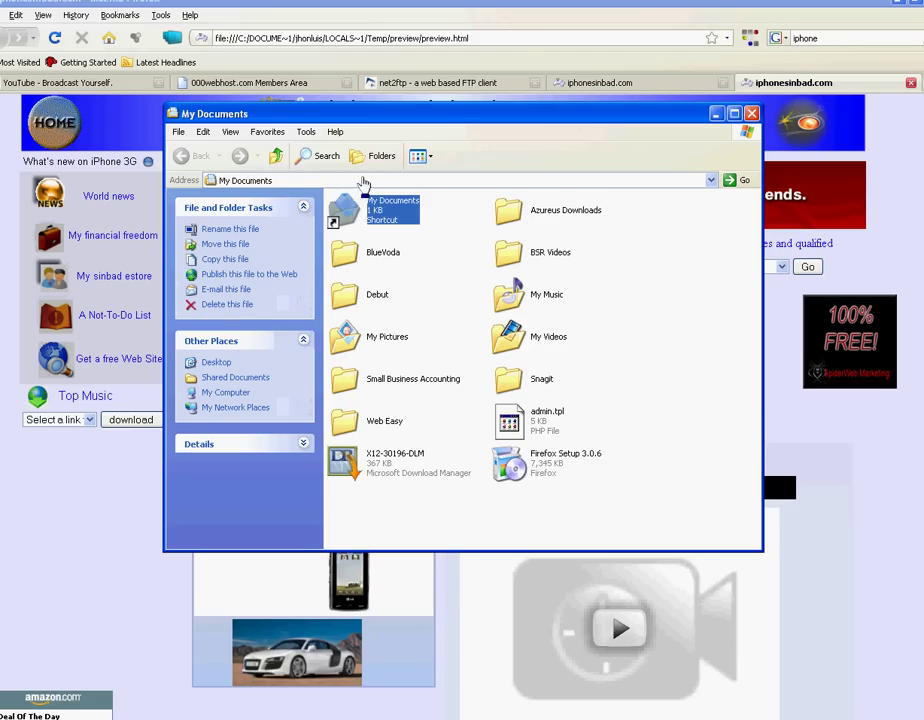
{"action": "right_click", "coordinate": [378, 180]}
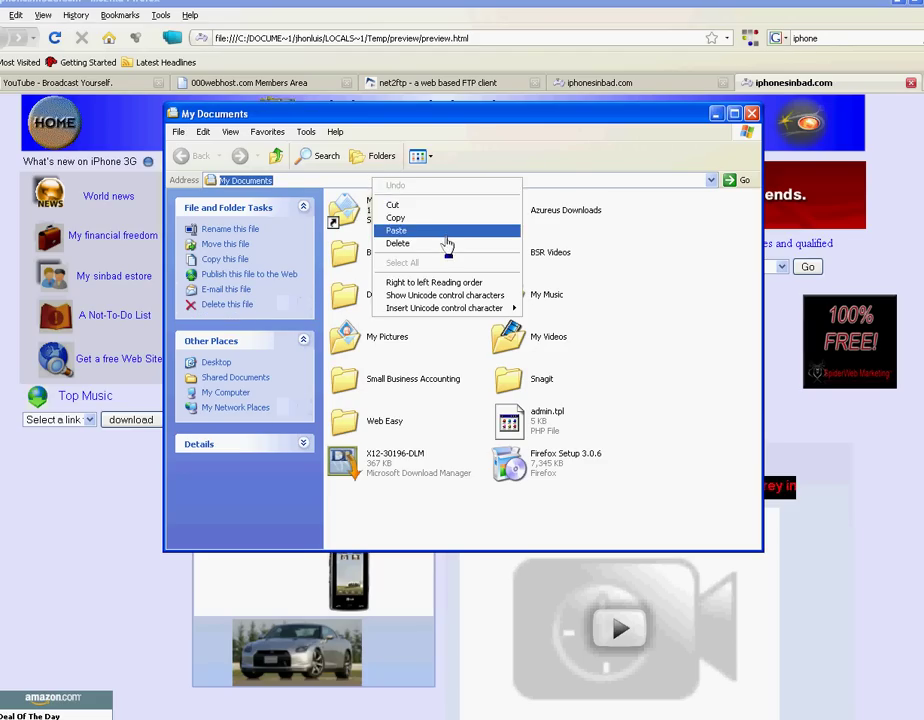
{"action": "left_click", "coordinate": [400, 229]}
{"action": "key", "text": "Return"}
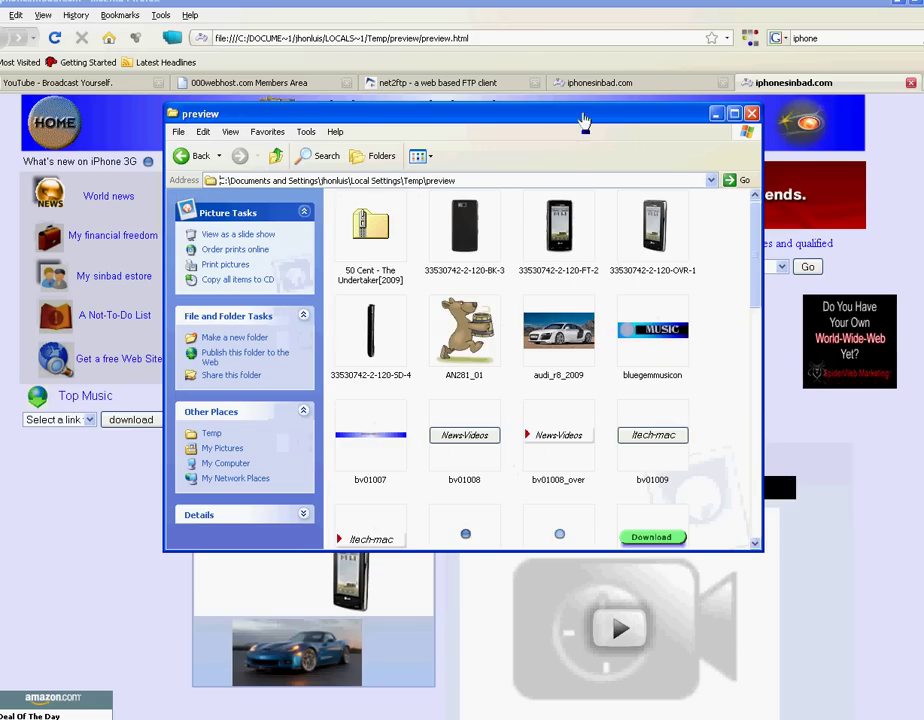
{"action": "left_click_drag", "start_coordinate": [585, 118], "coordinate": [520, 107]}
{"action": "double_click", "coordinate": [447, 106]}
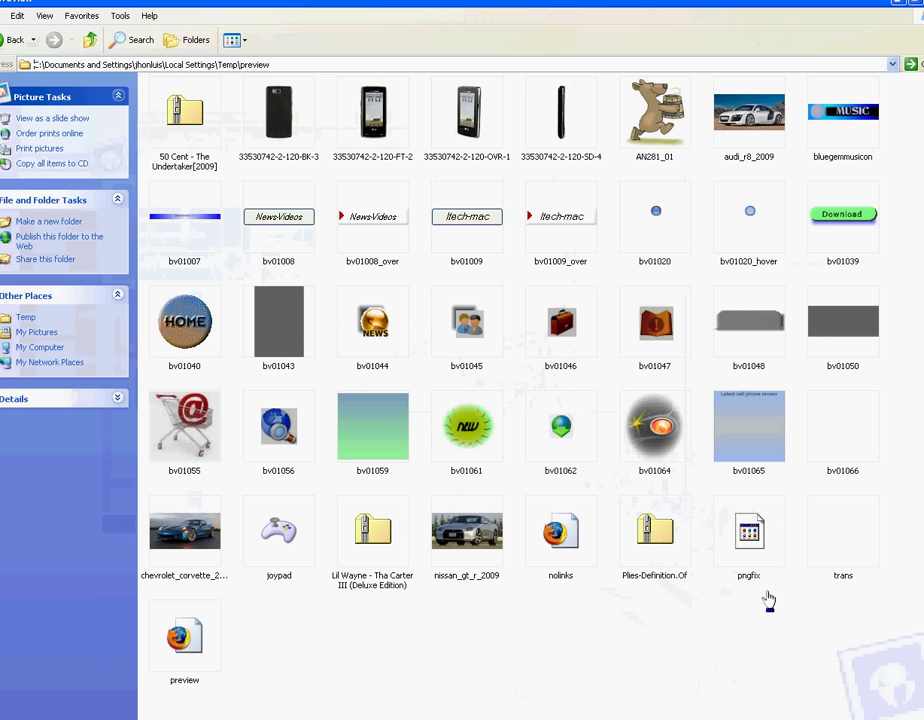
Examine the folder's path and the nolinks and preview page files among the exported site files.
{"action": "key", "text": "alt+d"}
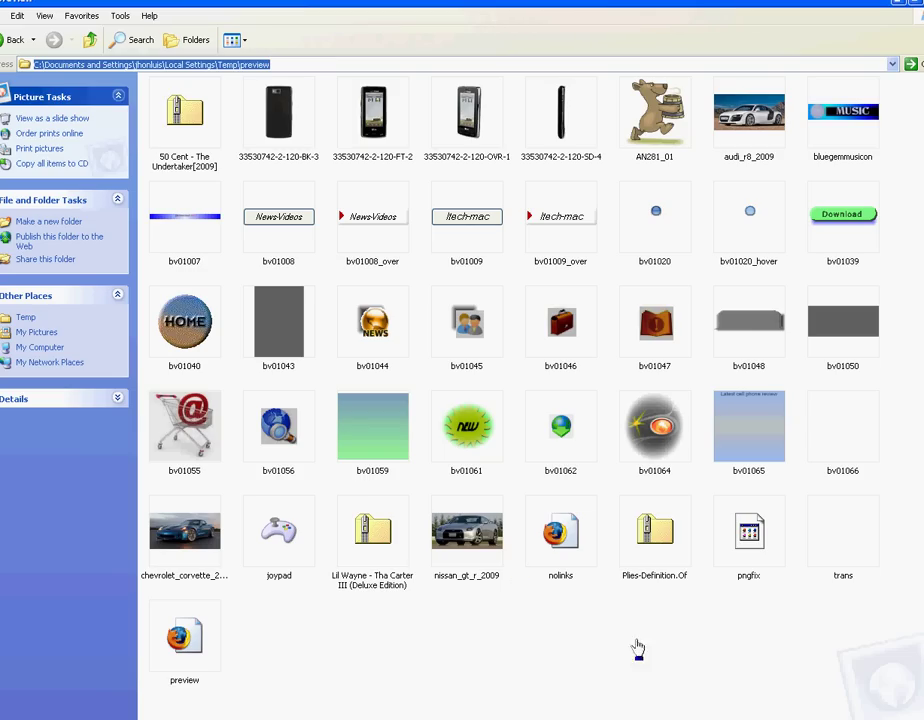
{"action": "left_click", "coordinate": [563, 540]}
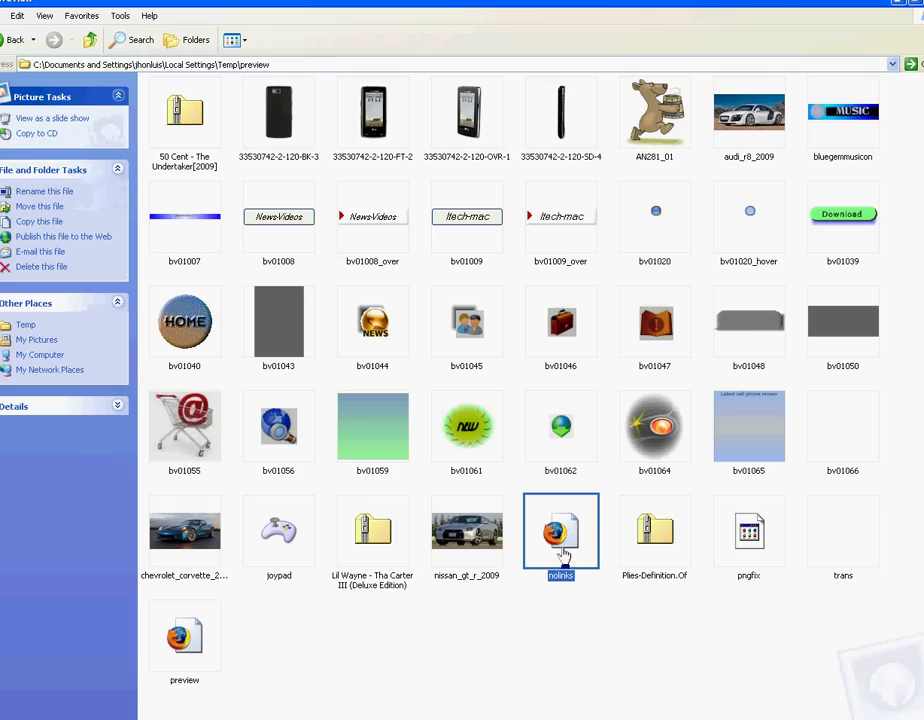
{"action": "left_click", "coordinate": [204, 646]}
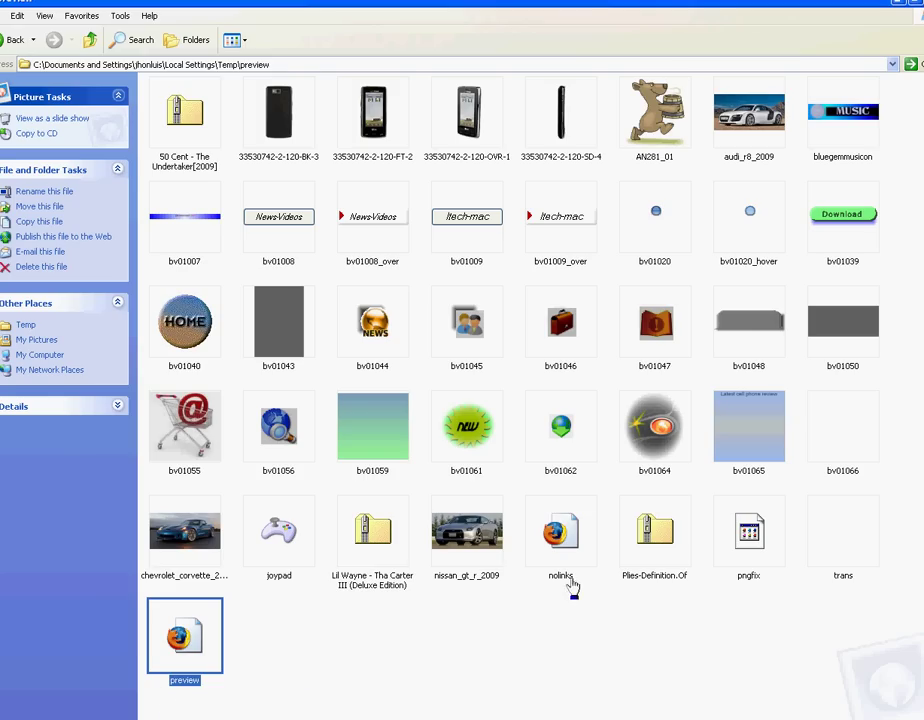
{"action": "left_click", "coordinate": [564, 545]}
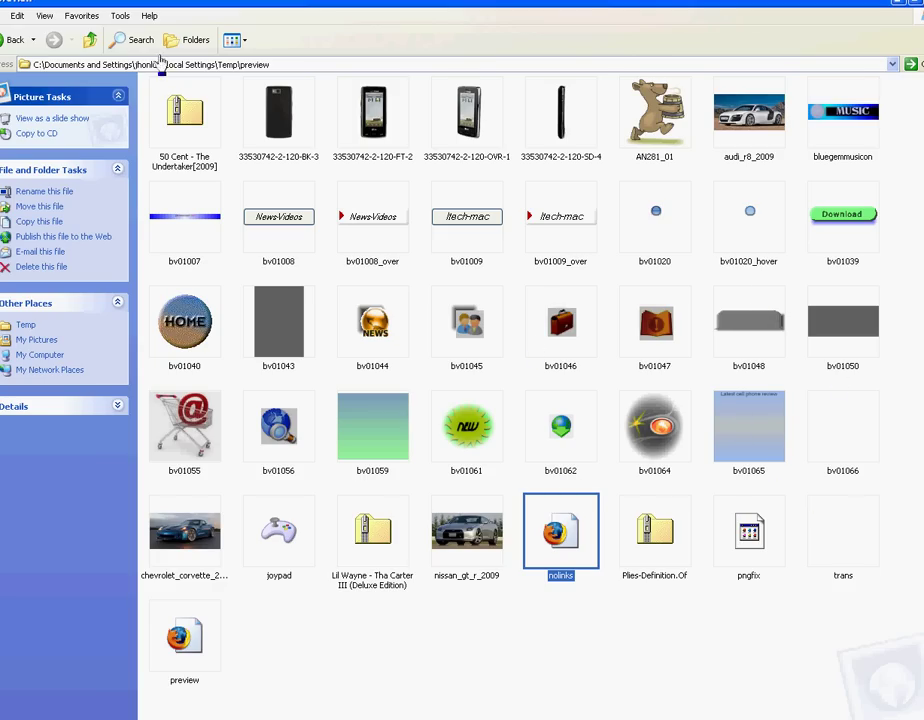
Go up to the Temp folder, find the preview folder among its contents, and reopen it.
{"action": "left_click", "coordinate": [90, 41]}
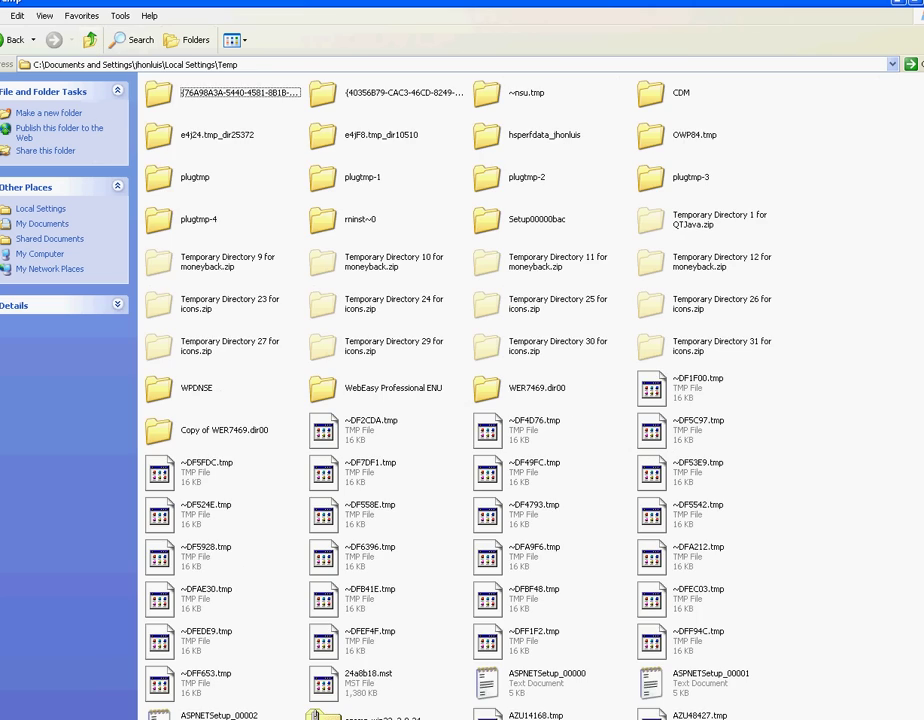
{"action": "scroll", "coordinate": [530, 390], "scroll_direction": "down", "scroll_amount": 10}
{"action": "scroll", "coordinate": [530, 390], "scroll_direction": "down", "scroll_amount": 12}
{"action": "scroll", "coordinate": [530, 390], "scroll_direction": "down", "scroll_amount": 6}
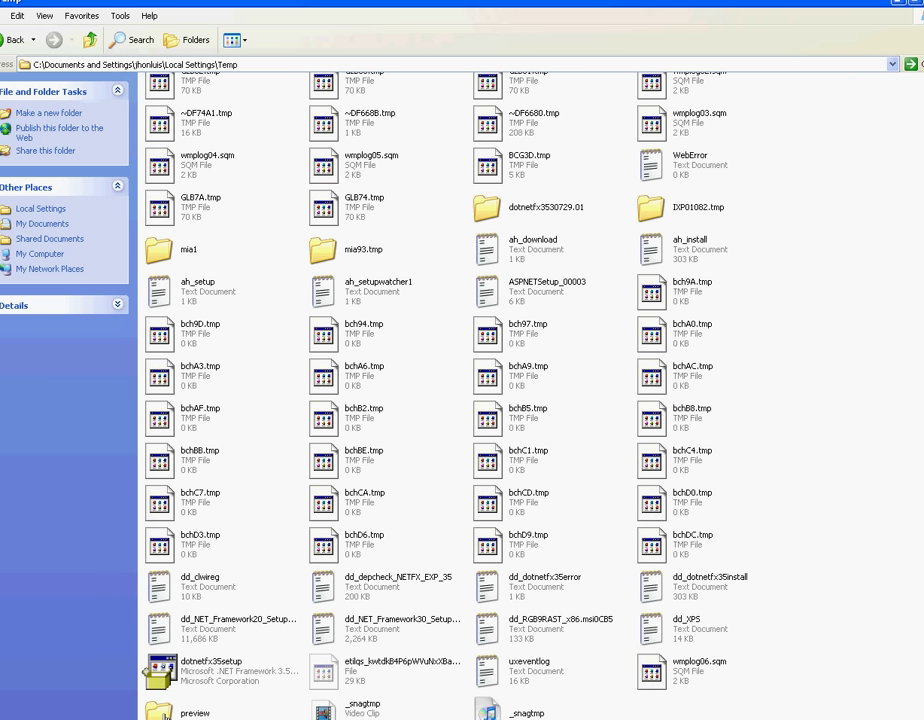
{"action": "left_click", "coordinate": [173, 712]}
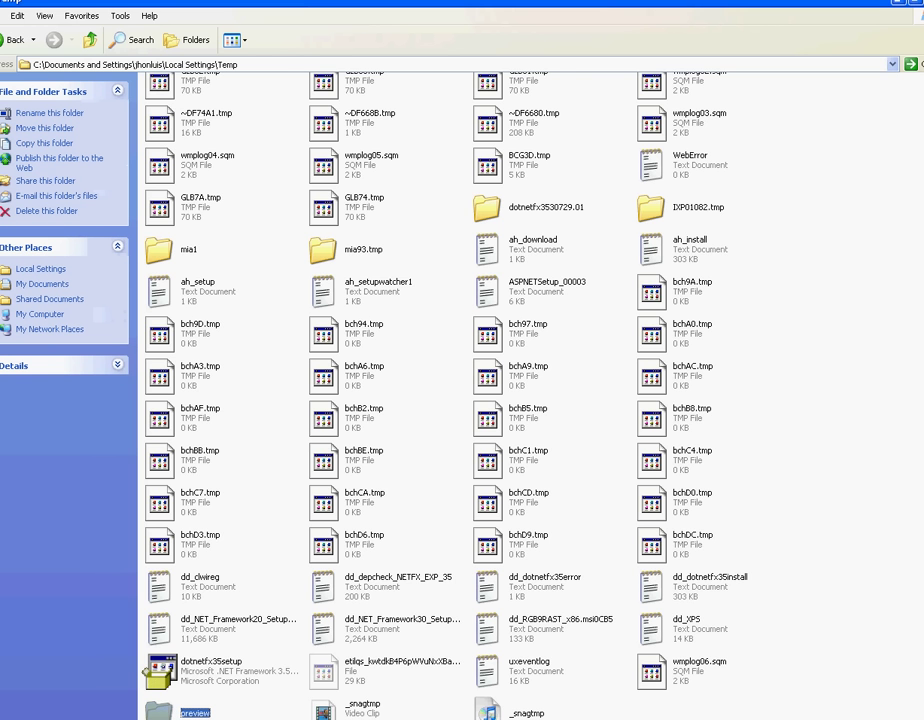
{"action": "scroll", "coordinate": [918, 88], "scroll_direction": "up", "scroll_amount": 20}
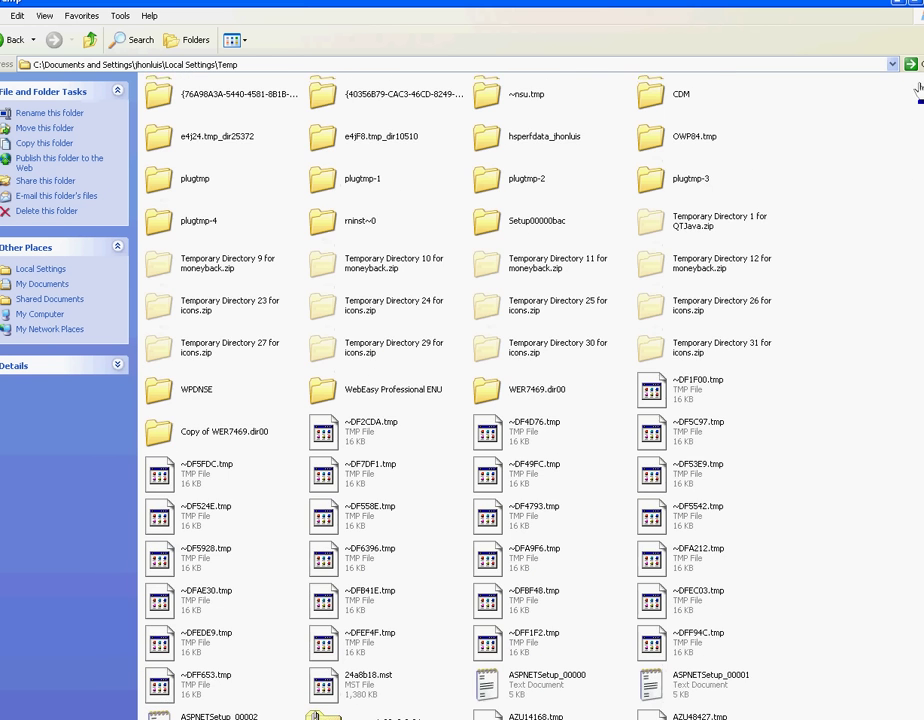
{"action": "key", "text": "F2"}
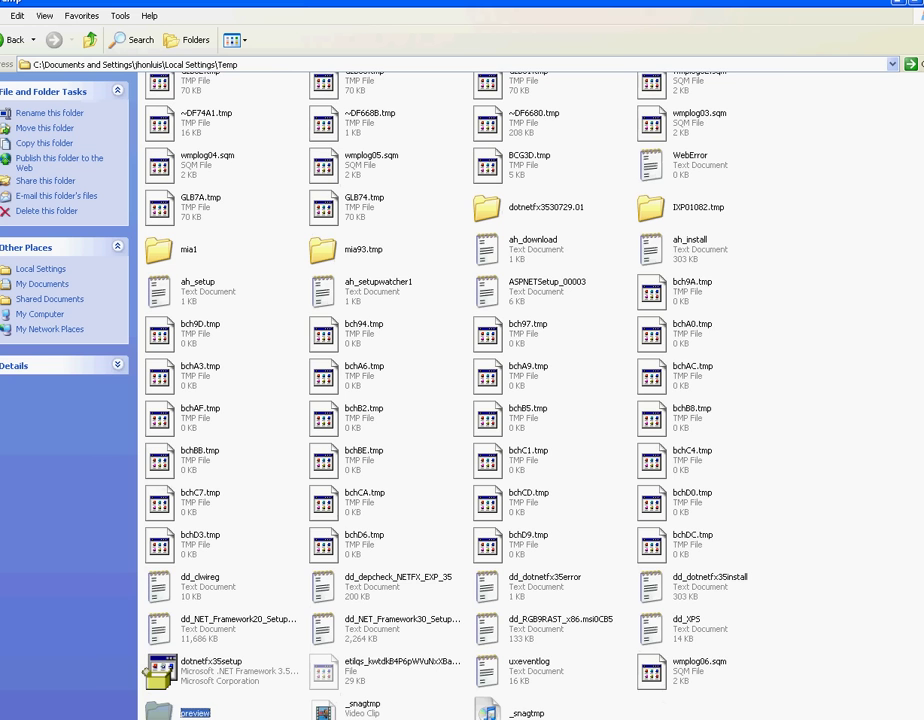
{"action": "key", "text": "Return"}
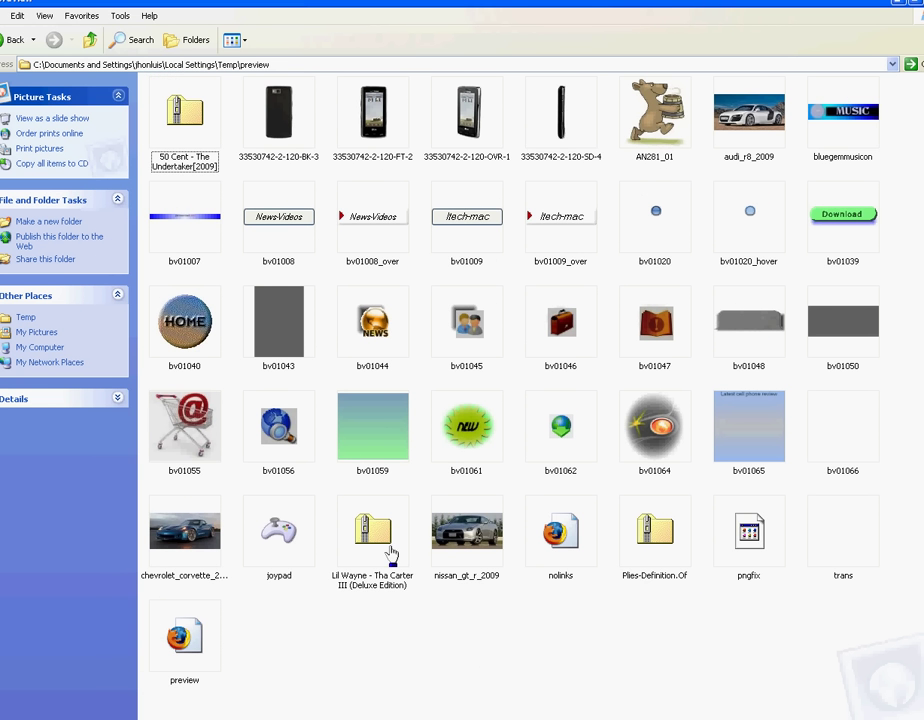
{"action": "left_click", "coordinate": [183, 637]}
{"action": "right_click", "coordinate": [188, 632]}
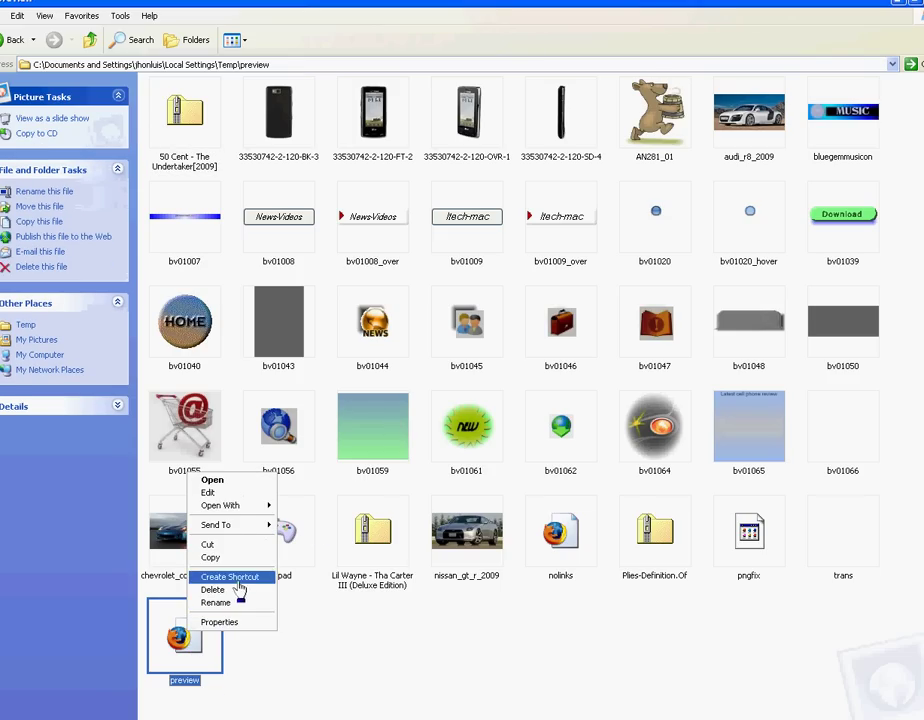
{"action": "left_click", "coordinate": [324, 669]}
Rename the preview page file as index.
{"action": "left_click", "coordinate": [183, 637]}
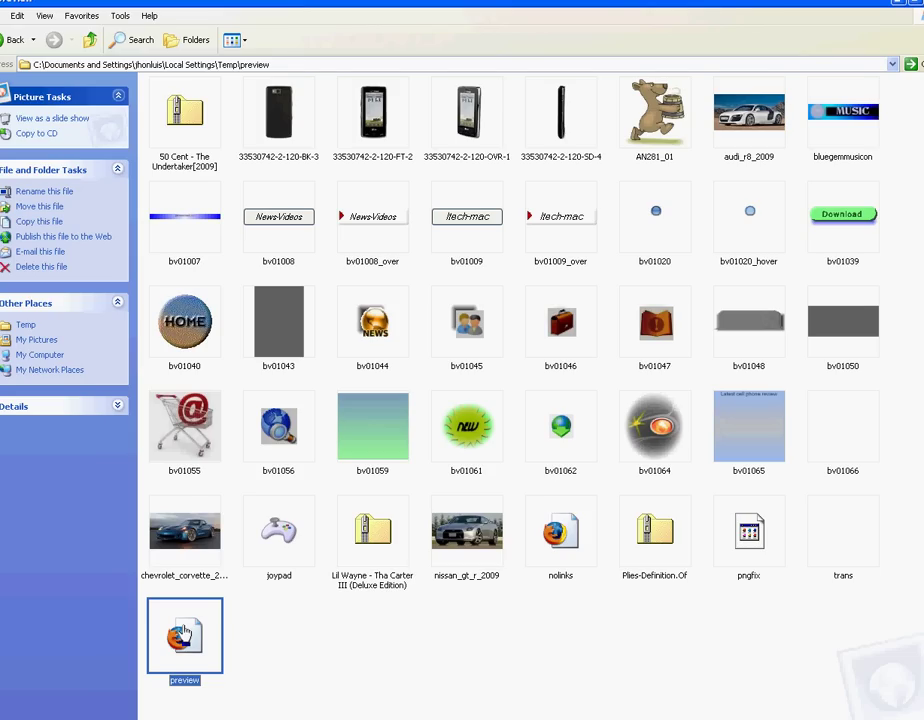
{"action": "right_click", "coordinate": [183, 633]}
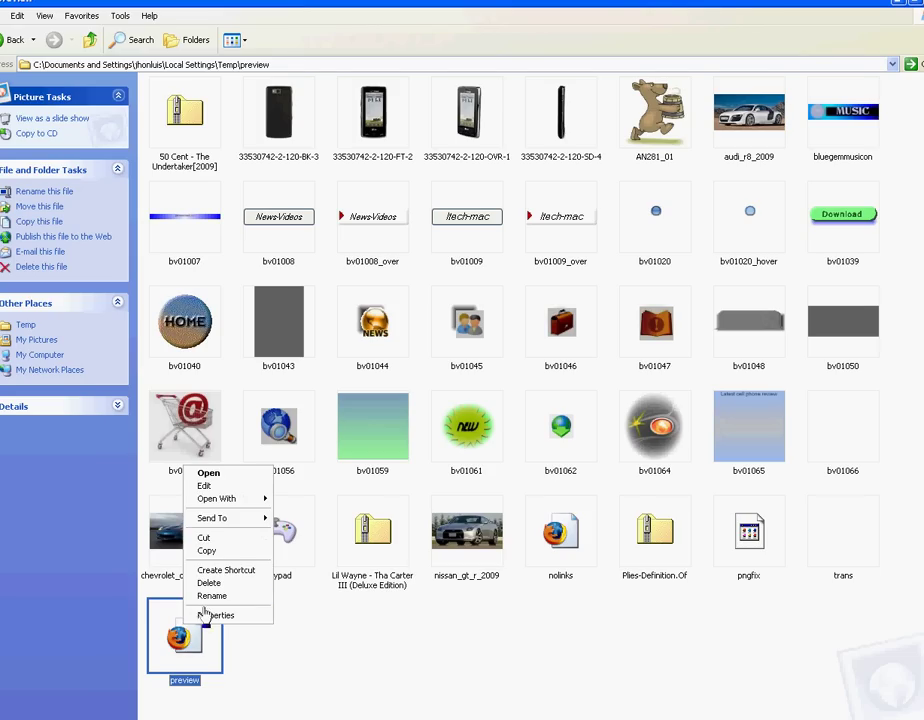
{"action": "left_click", "coordinate": [210, 598]}
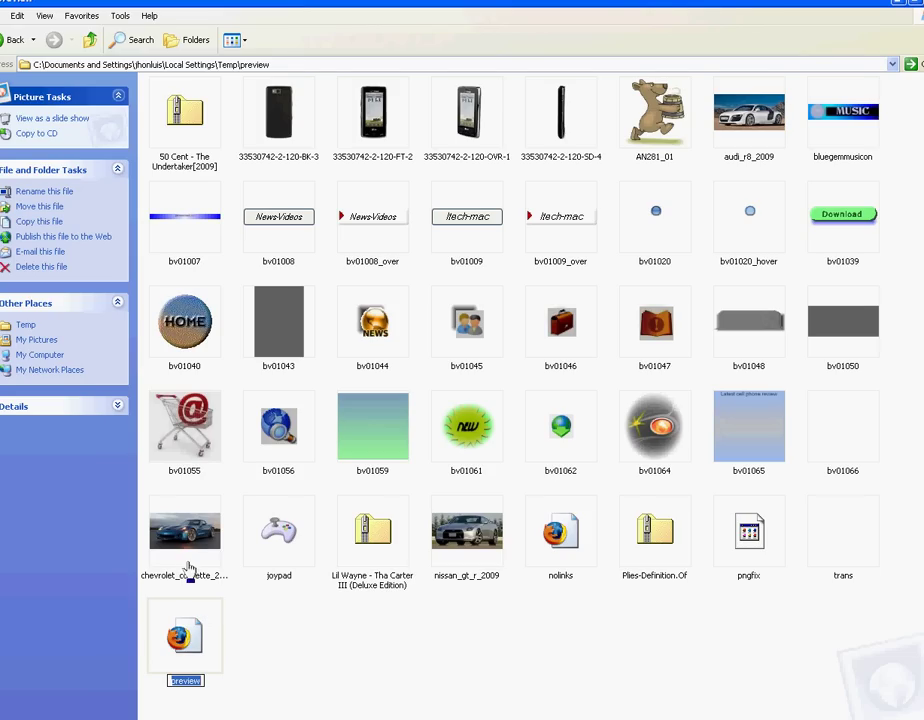
{"action": "type", "text": "index"}
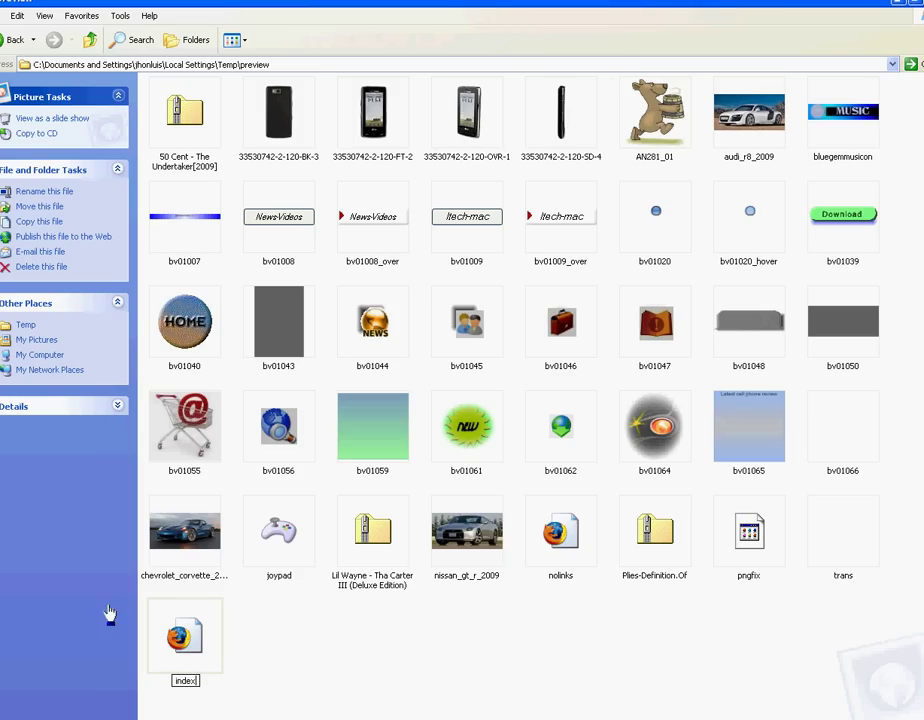
{"action": "left_click", "coordinate": [225, 521]}
Confirm the index file name and select everything in the preview folder except the three zipped music albums.
{"action": "left_click", "coordinate": [480, 645]}
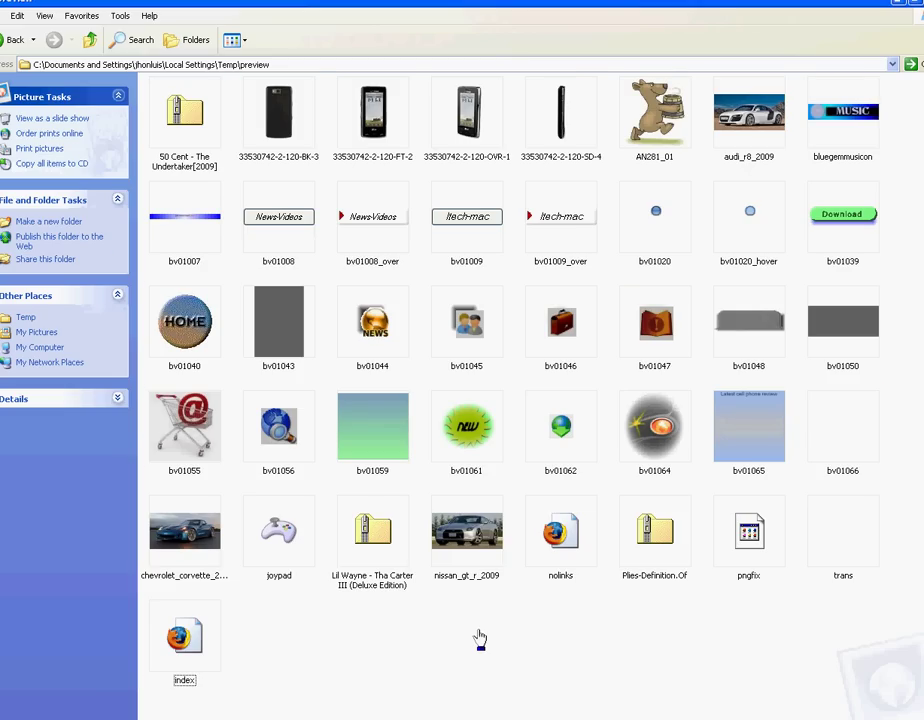
{"action": "key", "text": "ctrl+a"}
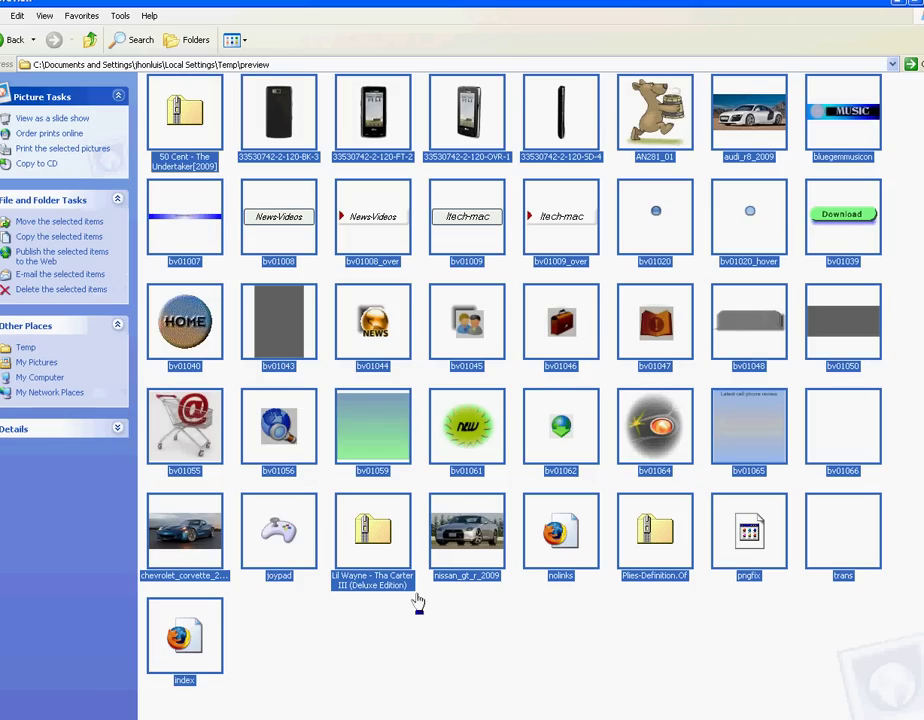
{"action": "left_click", "coordinate": [372, 530], "text": "ctrl"}
{"action": "left_click", "coordinate": [650, 535], "text": "ctrl"}
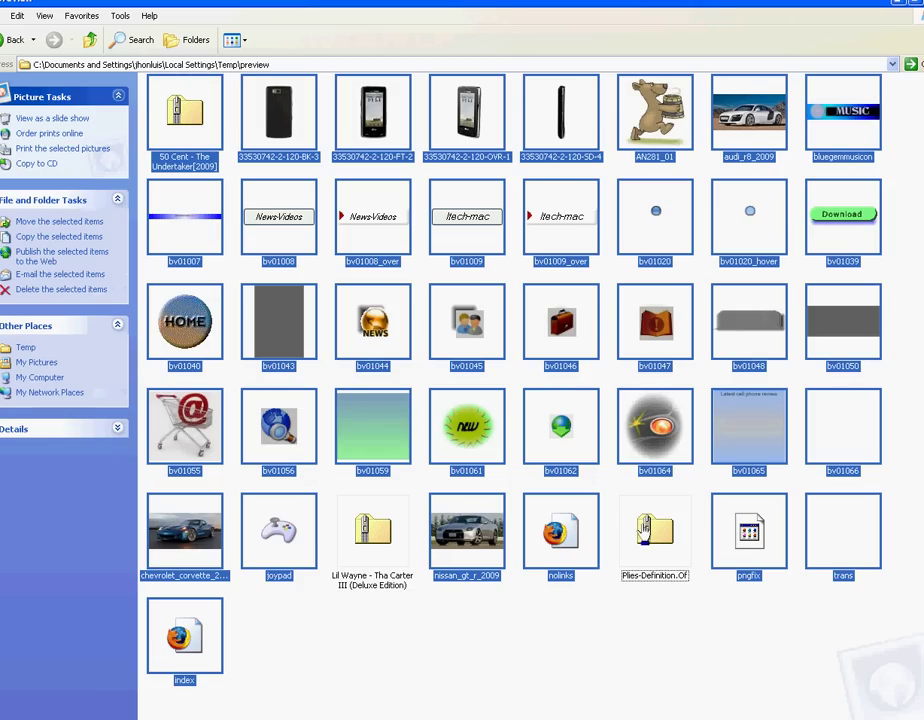
{"action": "left_click", "coordinate": [185, 112], "text": "ctrl"}
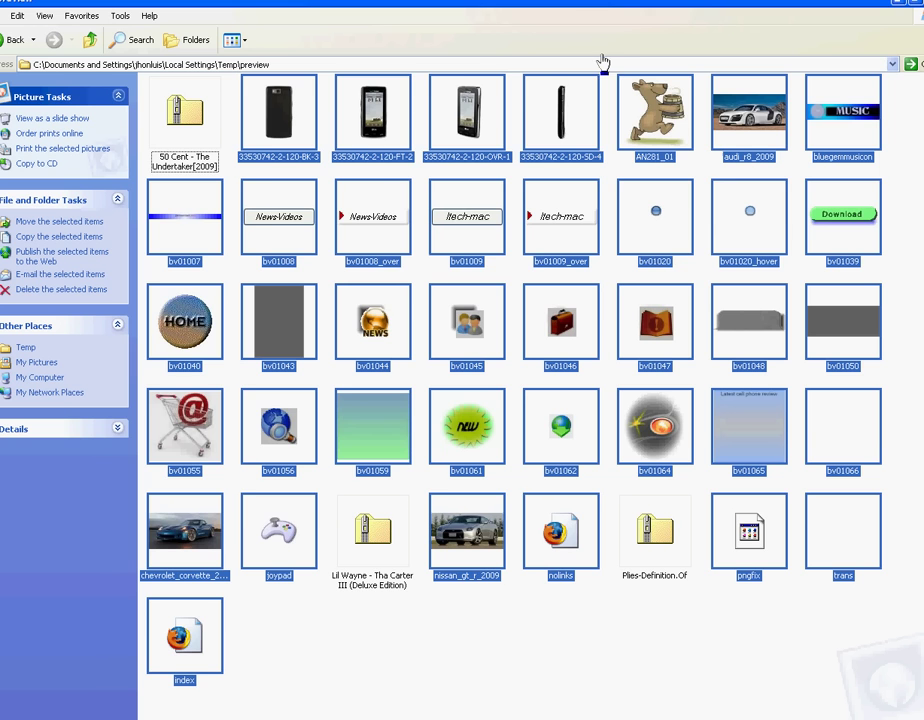
Restore the preview folder window to a smaller size and pack the selected files into a compressed (zipped) folder.
{"action": "double_click", "coordinate": [598, 12]}
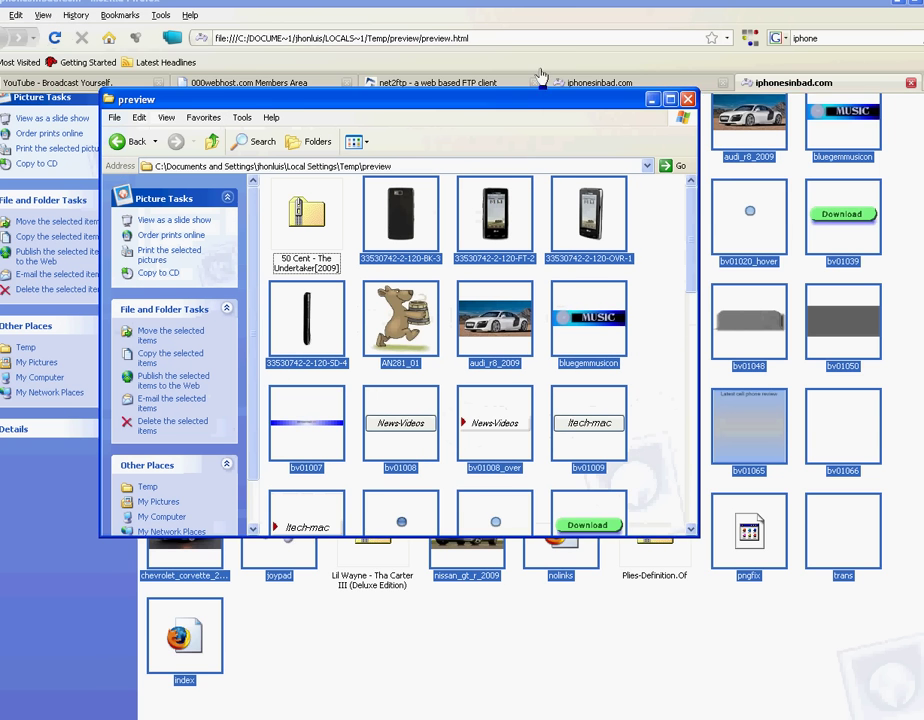
{"action": "left_click_drag", "start_coordinate": [526, 95], "coordinate": [536, 71]}
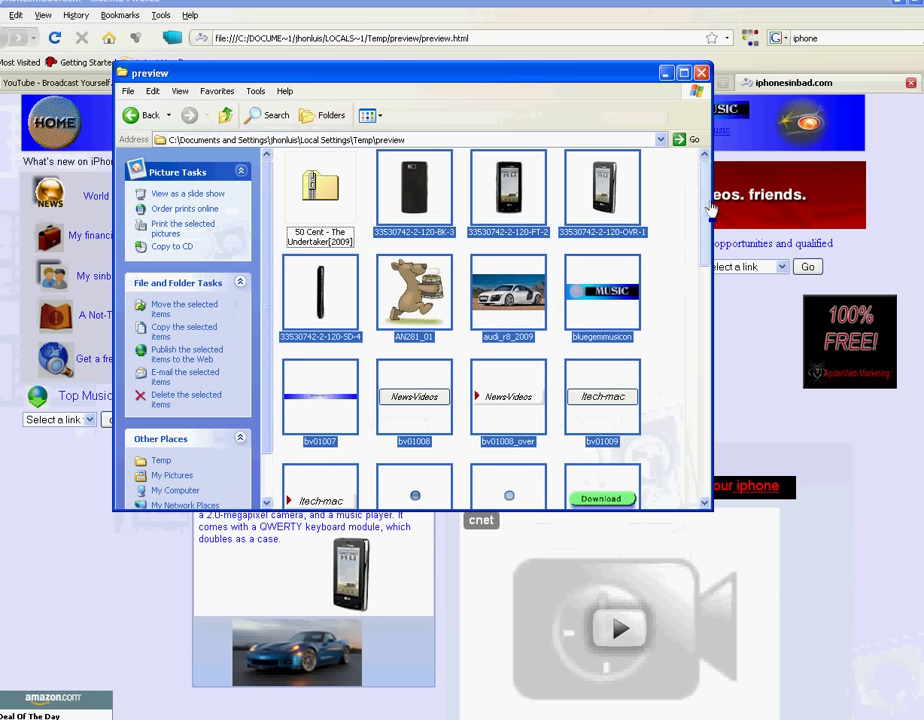
{"action": "left_click_drag", "start_coordinate": [707, 208], "coordinate": [606, 455]}
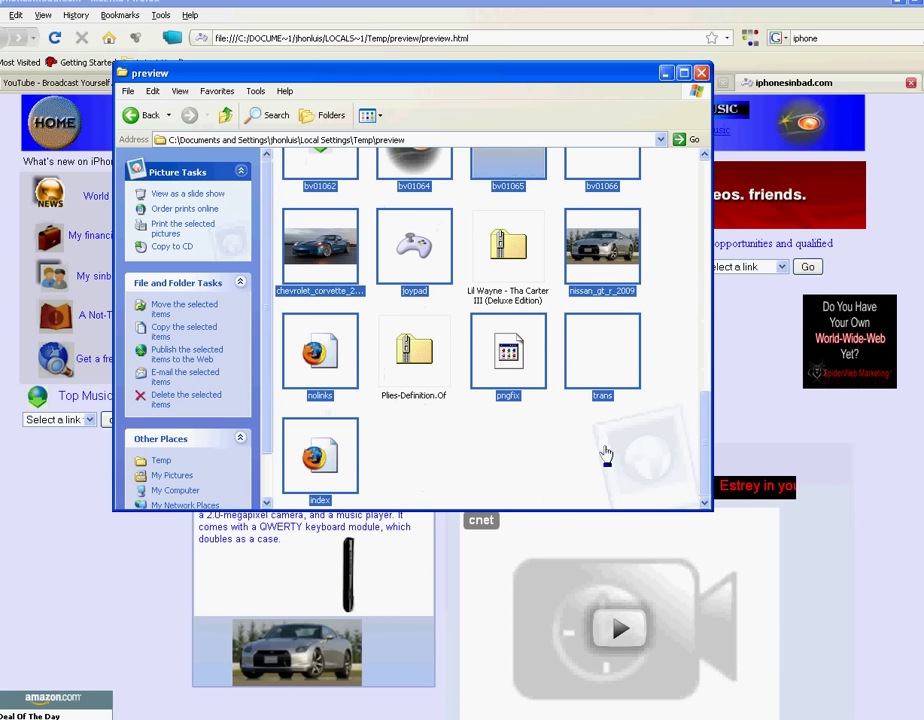
{"action": "right_click", "coordinate": [321, 459]}
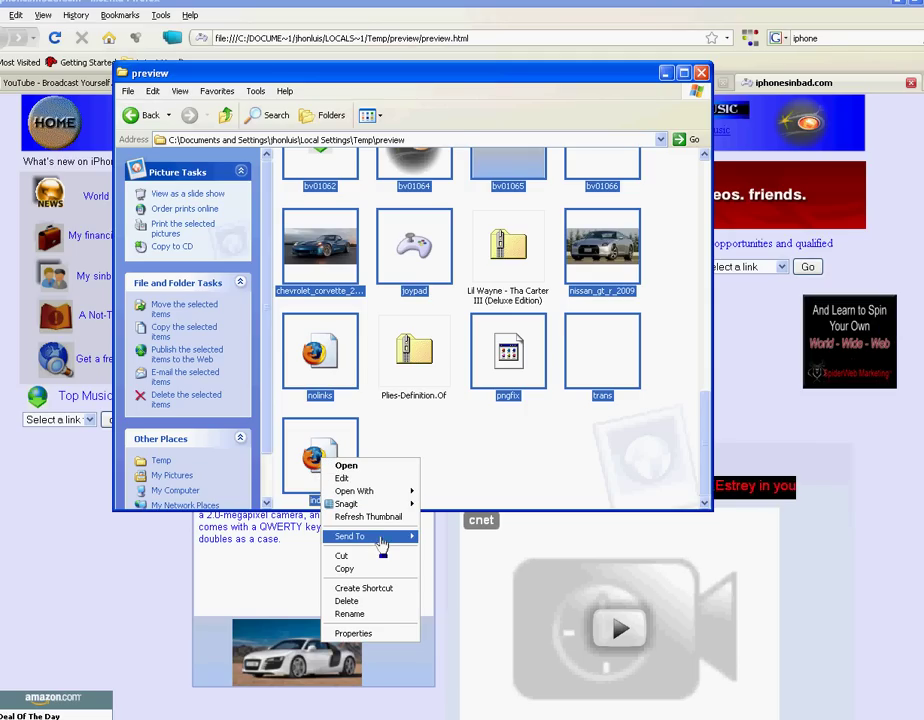
{"action": "mouse_move", "coordinate": [378, 540]}
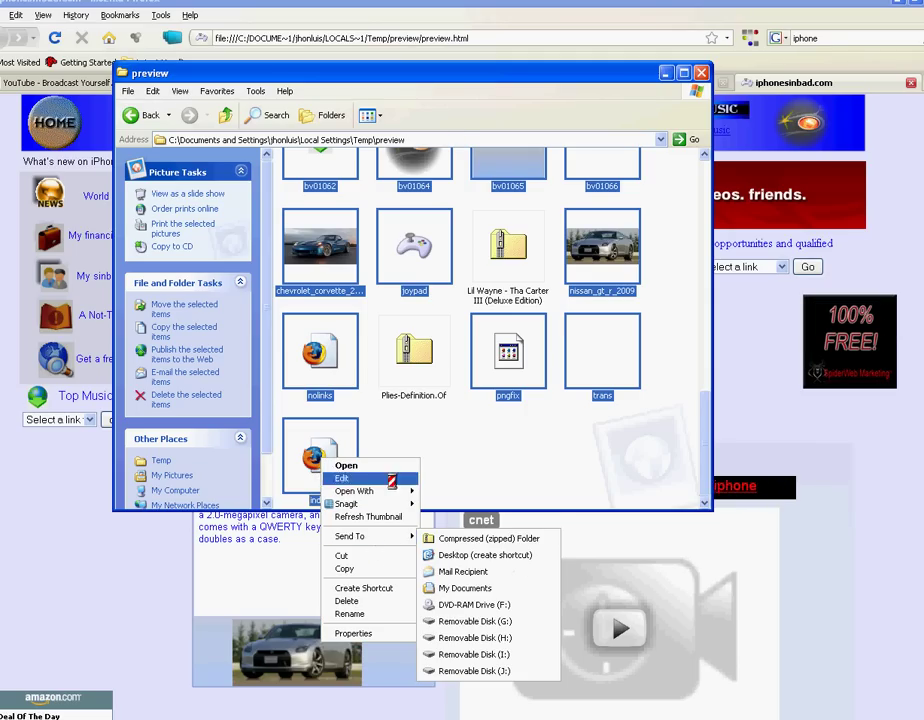
{"action": "left_click", "coordinate": [490, 539]}
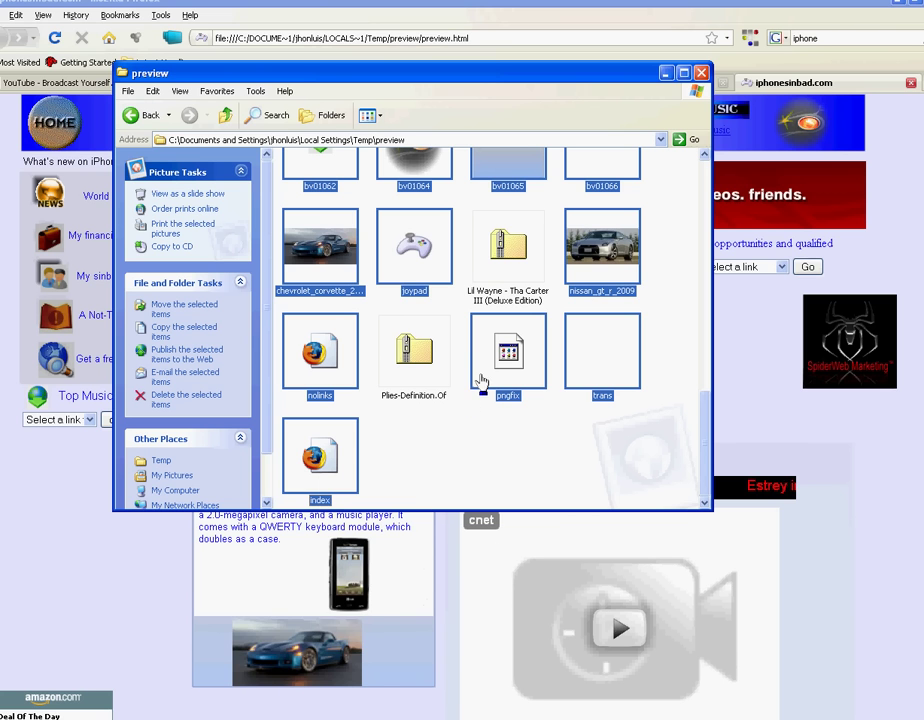
Cut the new index zip archive from the preview folder and minimize the folder window.
{"action": "left_click", "coordinate": [413, 470]}
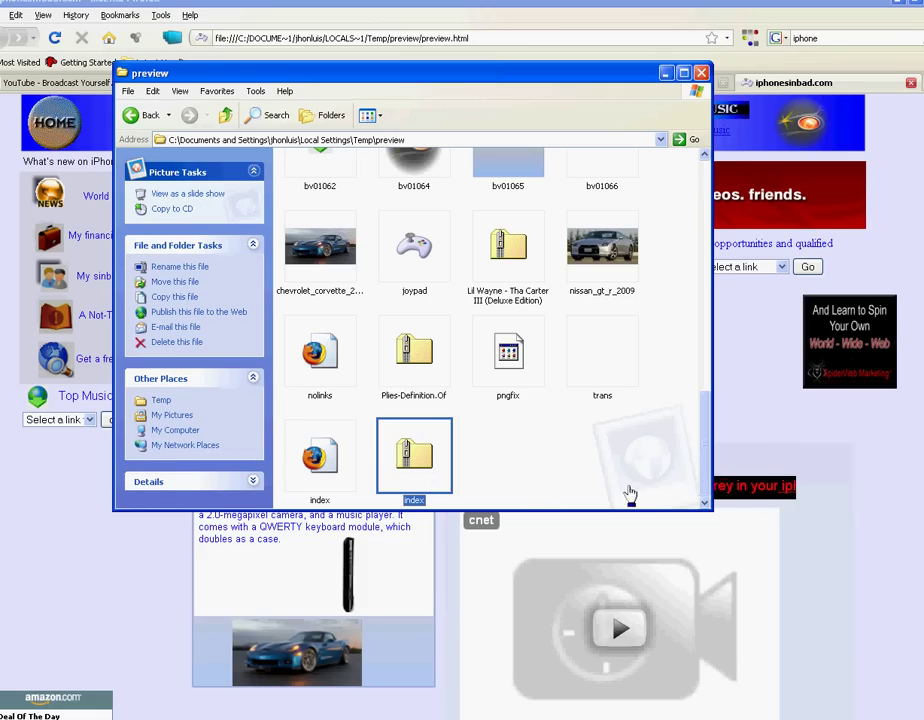
{"action": "key", "text": "ctrl+x"}
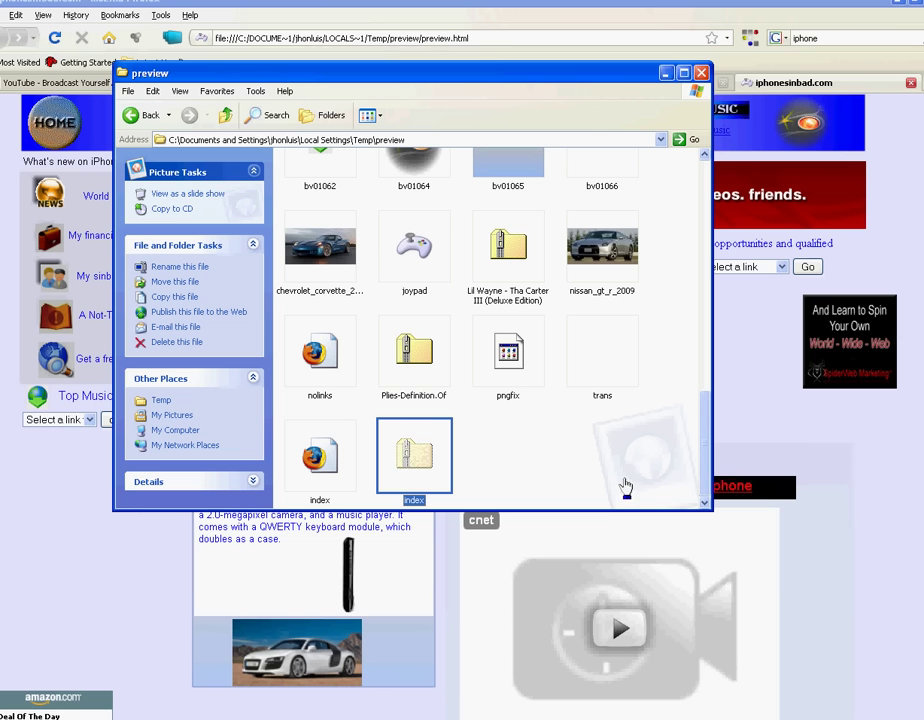
{"action": "left_click", "coordinate": [665, 73]}
Look at the net2ftp upload page, then reload the live iphonesinbad.com site and look over its current page.
{"action": "left_click", "coordinate": [413, 84]}
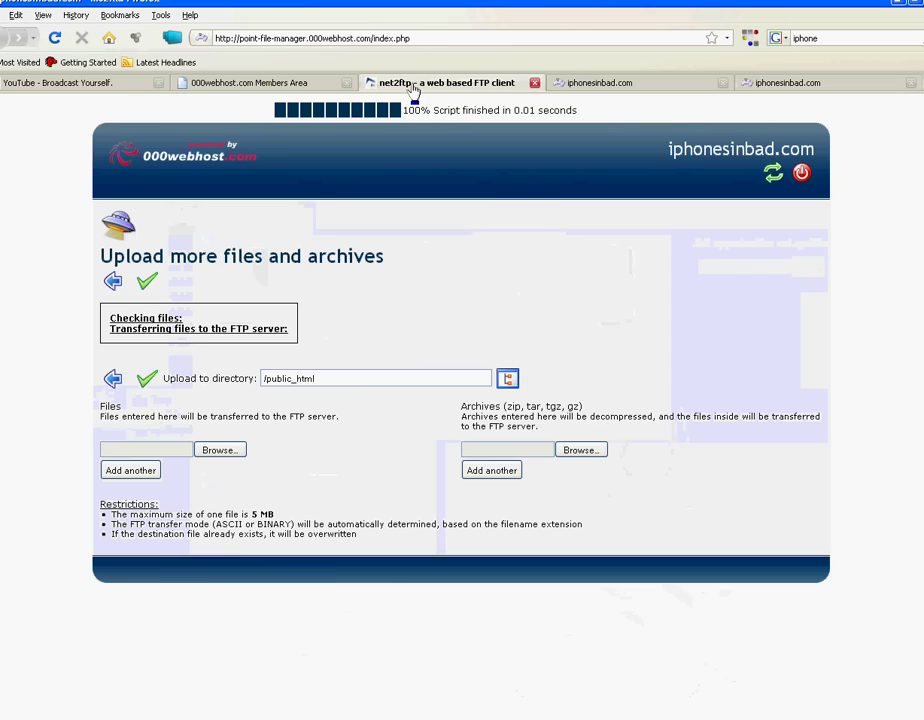
{"action": "left_click", "coordinate": [598, 84]}
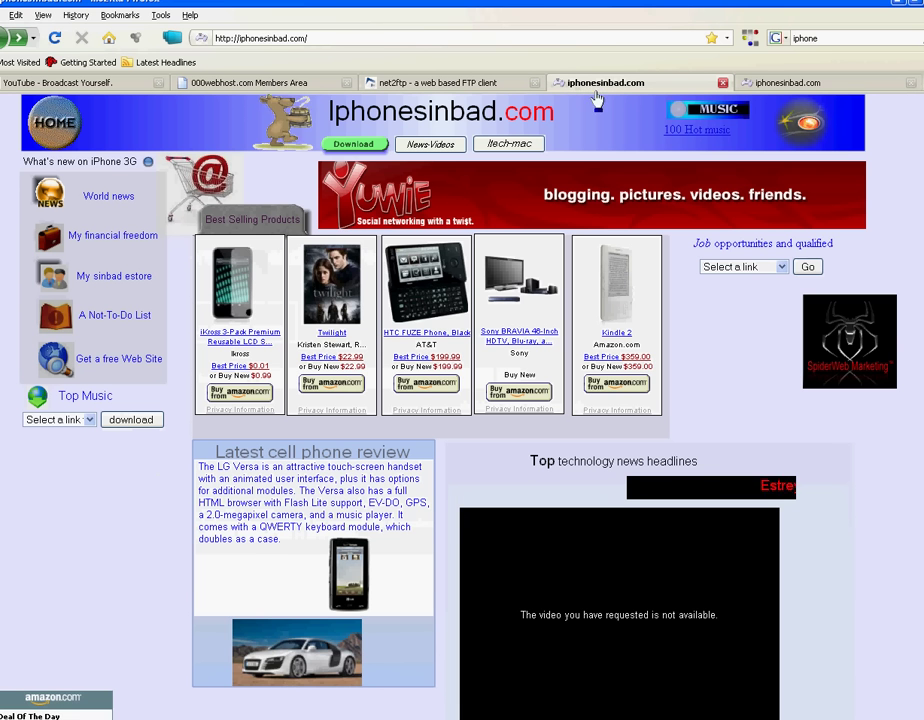
{"action": "left_click", "coordinate": [54, 37]}
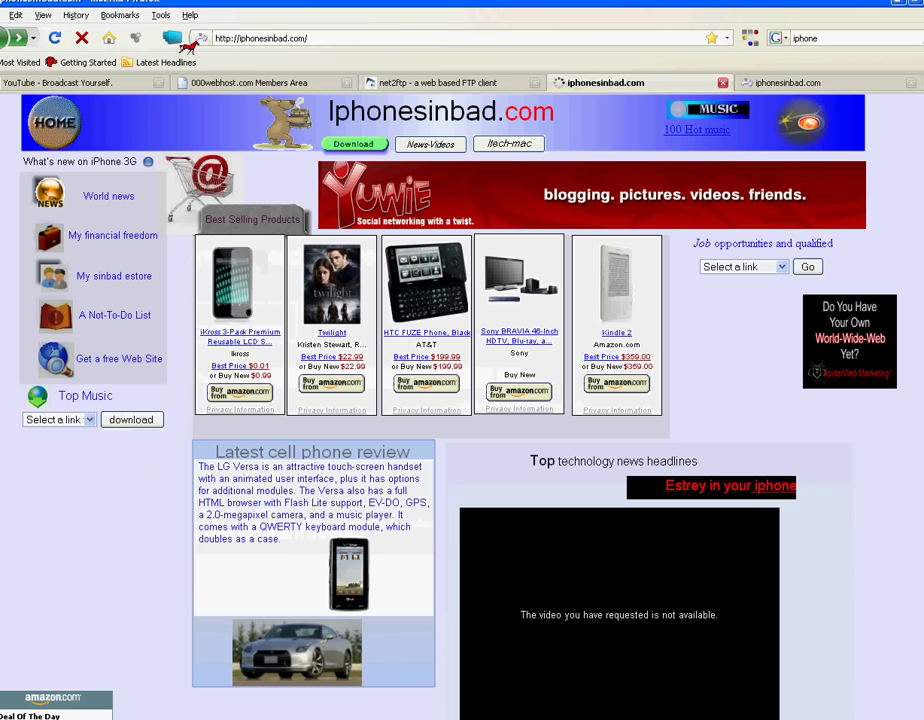
{"action": "scroll", "coordinate": [473, 362], "scroll_direction": "down", "scroll_amount": 4}
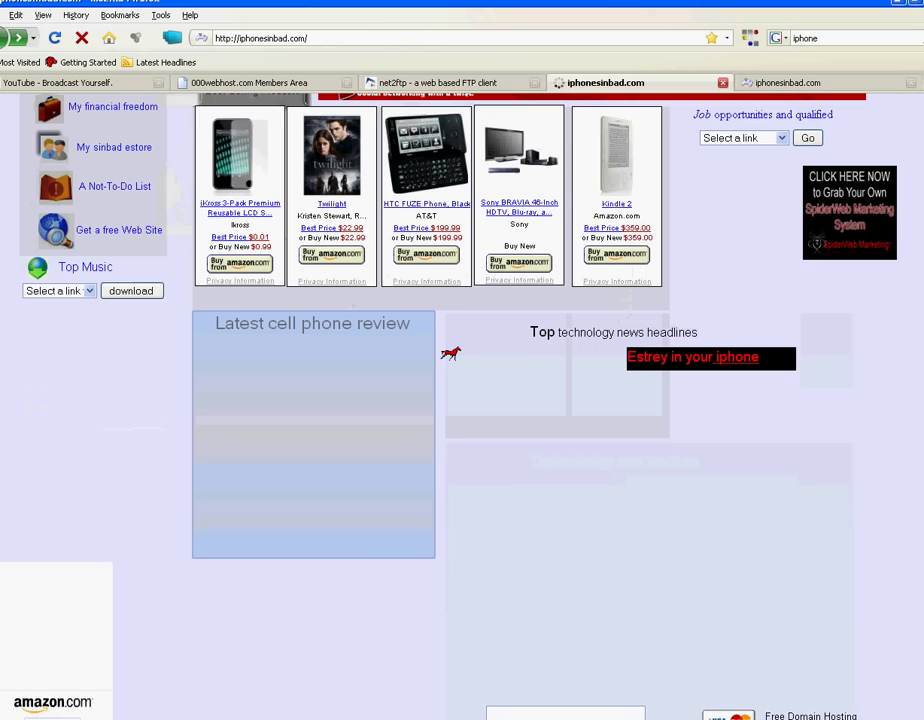
{"action": "scroll", "coordinate": [473, 362], "scroll_direction": "up", "scroll_amount": 4}
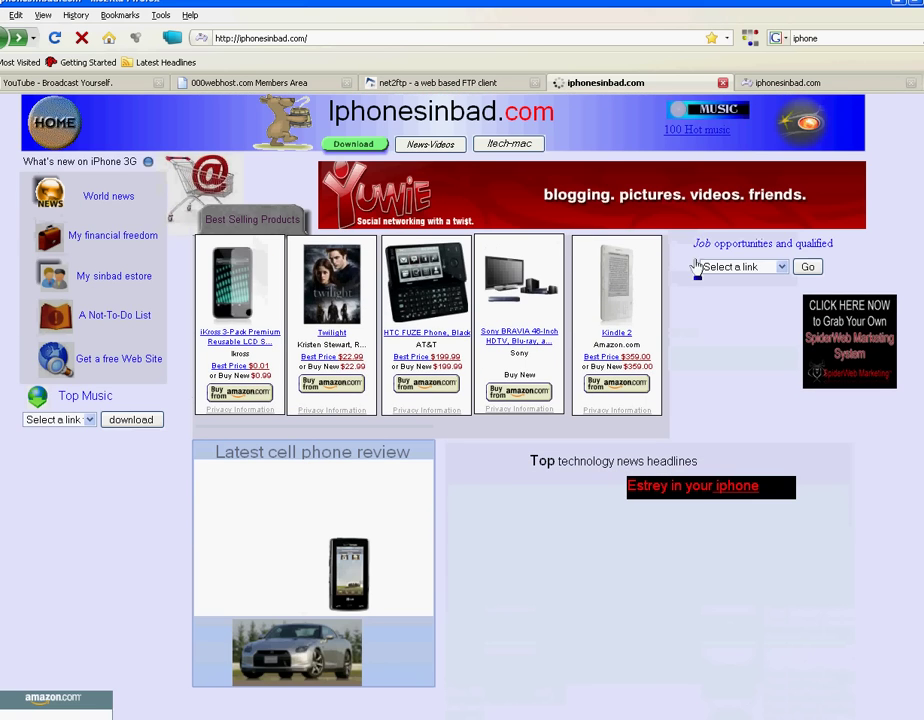
Go back to the /public_html listing in net2ftp, delete all of its files, and return to the listing.
{"action": "left_click", "coordinate": [413, 81]}
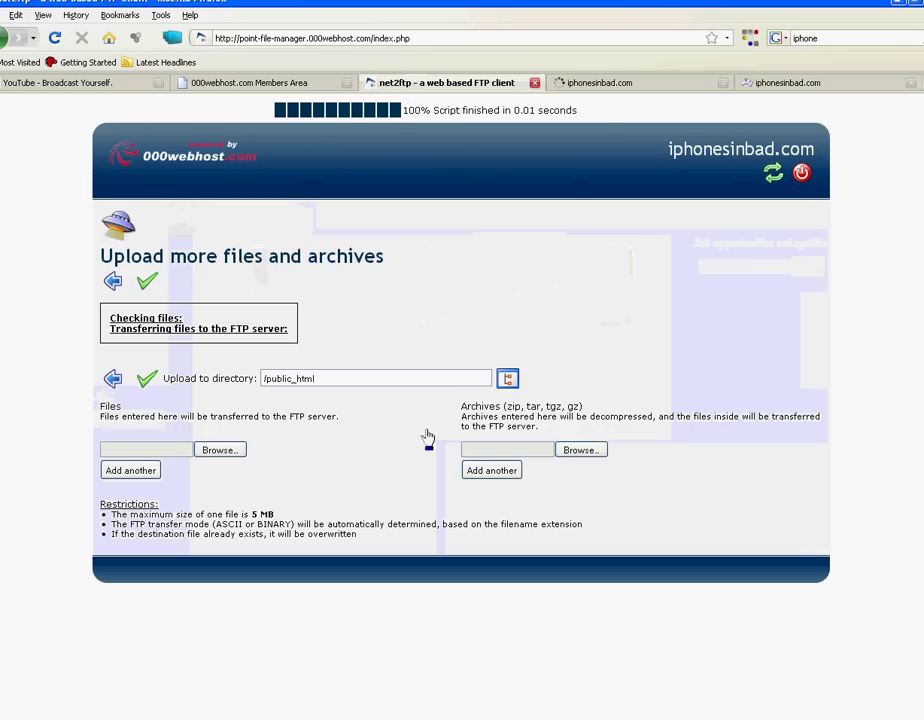
{"action": "left_click", "coordinate": [114, 379]}
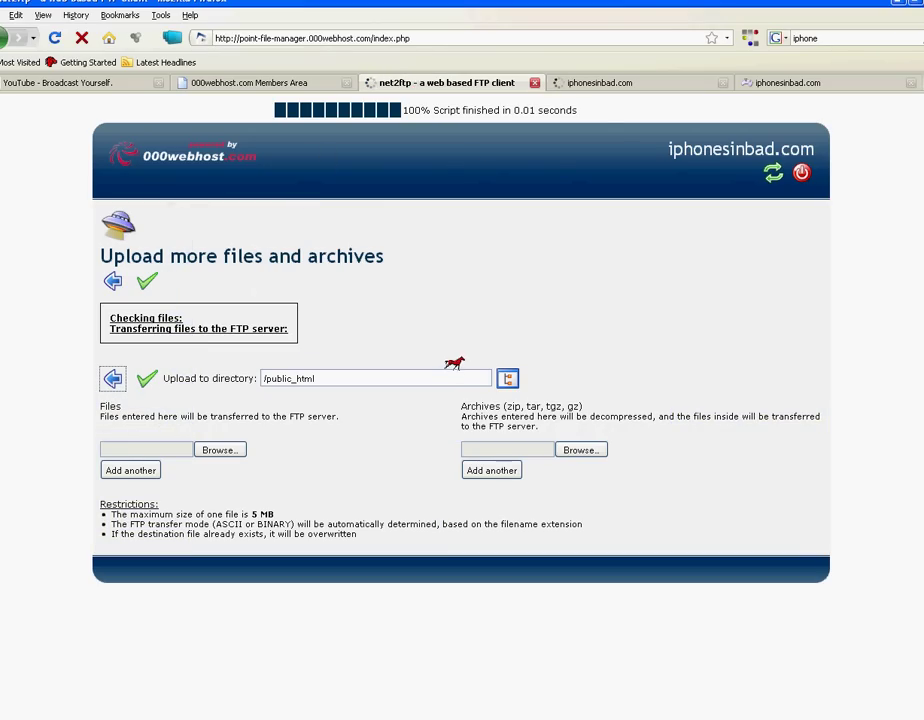
{"action": "scroll", "coordinate": [180, 330], "scroll_direction": "down", "scroll_amount": 3}
{"action": "scroll", "coordinate": [180, 335], "scroll_direction": "down", "scroll_amount": 1}
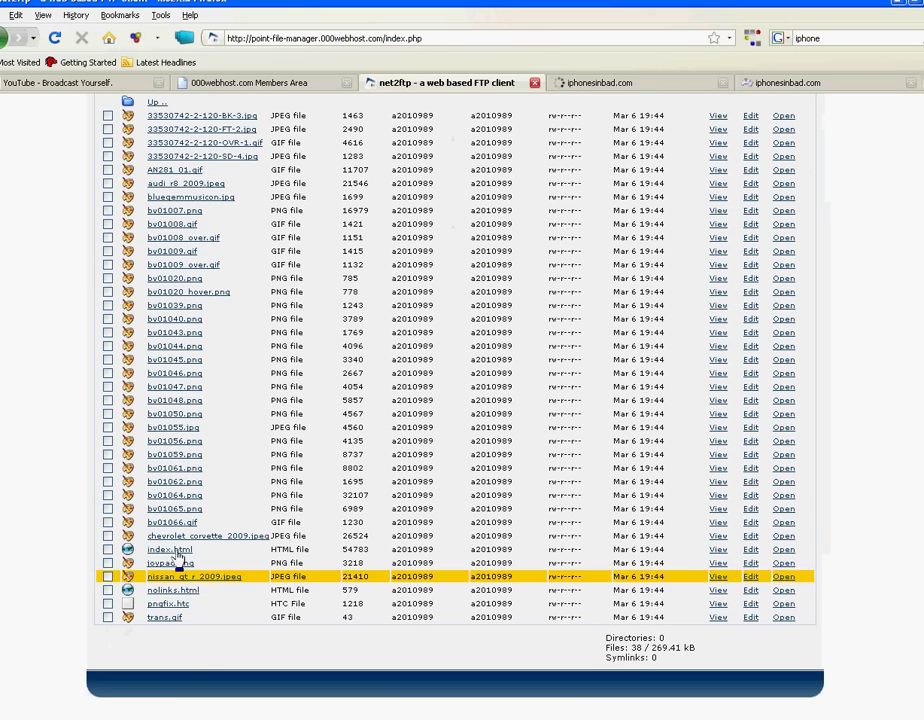
{"action": "scroll", "coordinate": [197, 436], "scroll_direction": "up", "scroll_amount": 5}
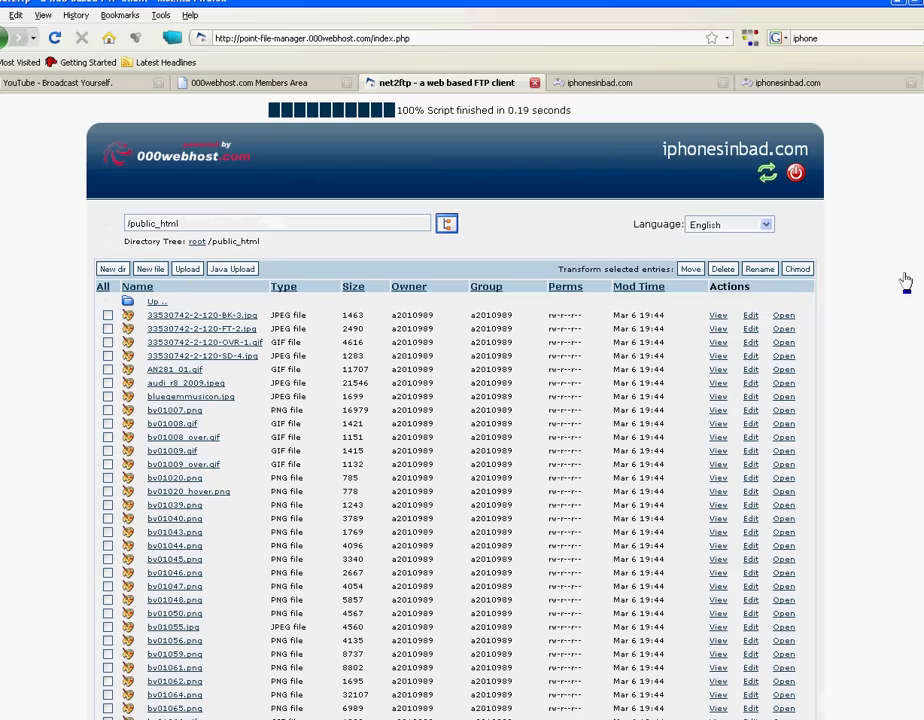
{"action": "left_click", "coordinate": [104, 288]}
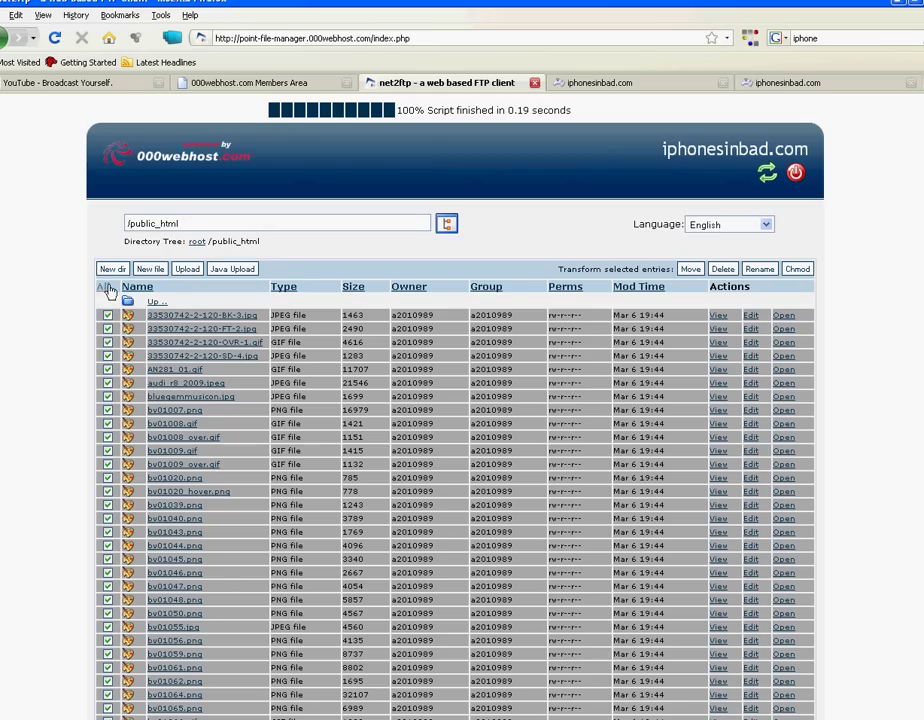
{"action": "left_click", "coordinate": [724, 272]}
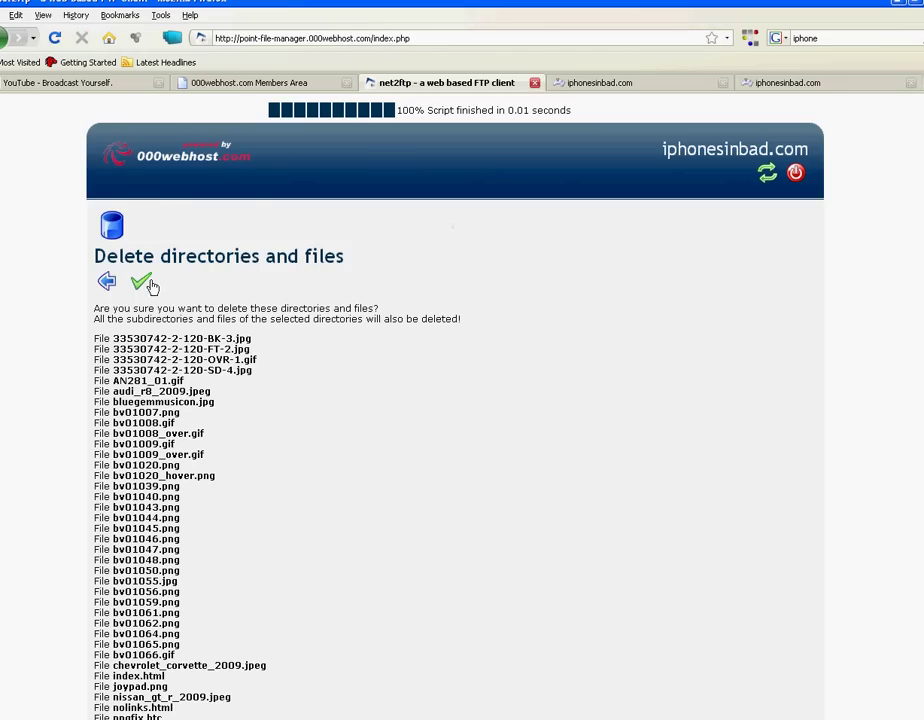
{"action": "scroll", "coordinate": [284, 444], "scroll_direction": "down", "scroll_amount": 1}
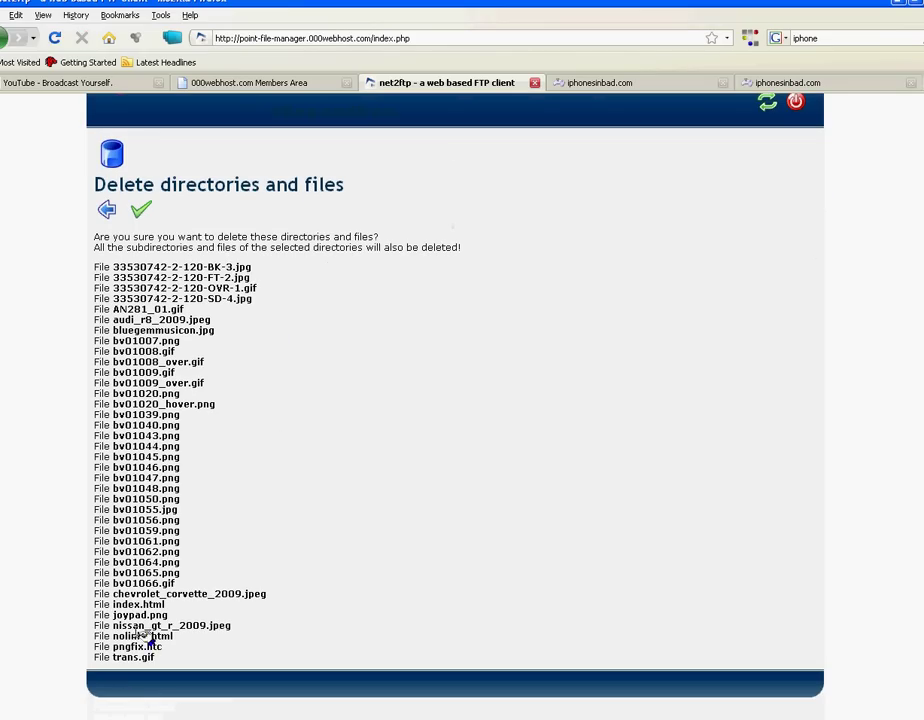
{"action": "left_click", "coordinate": [139, 214]}
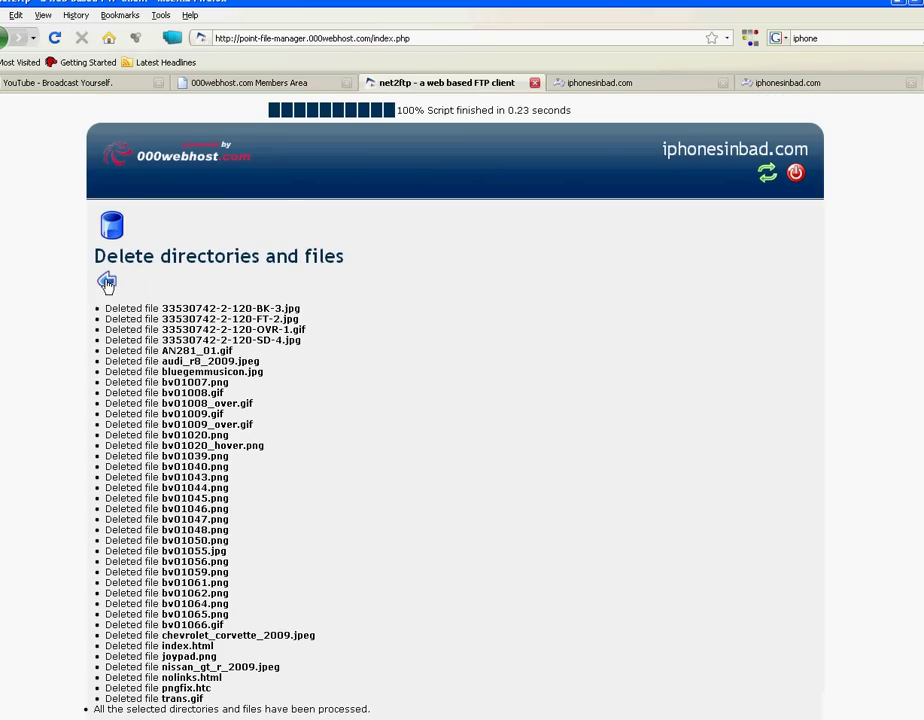
{"action": "left_click", "coordinate": [107, 281]}
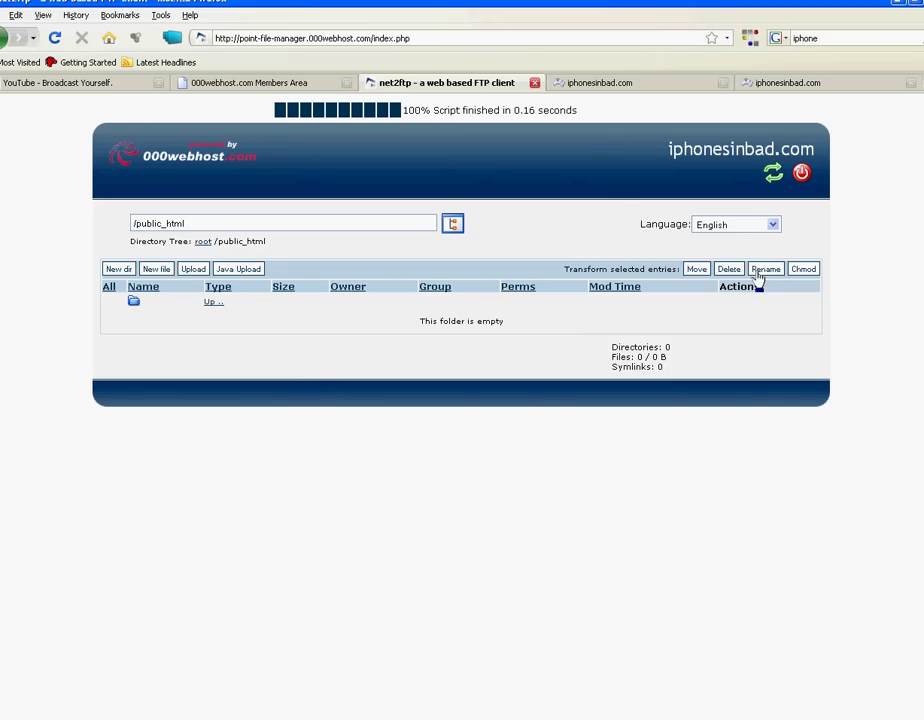
Reload iphonesinbad.com to check the live site after the deletion, and return to net2ftp.
{"action": "left_click", "coordinate": [581, 86]}
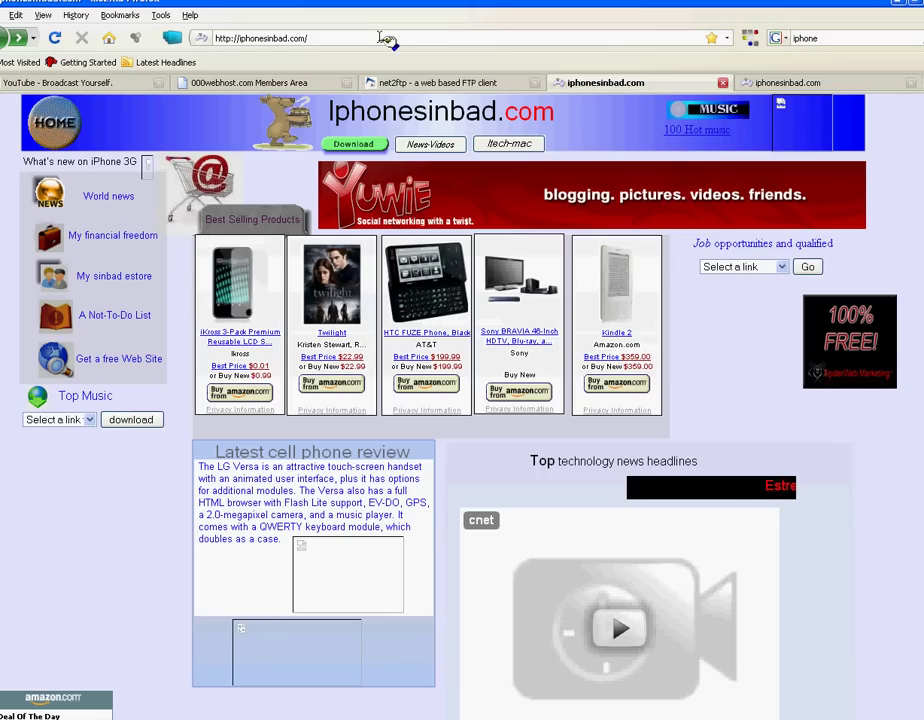
{"action": "left_click", "coordinate": [57, 38]}
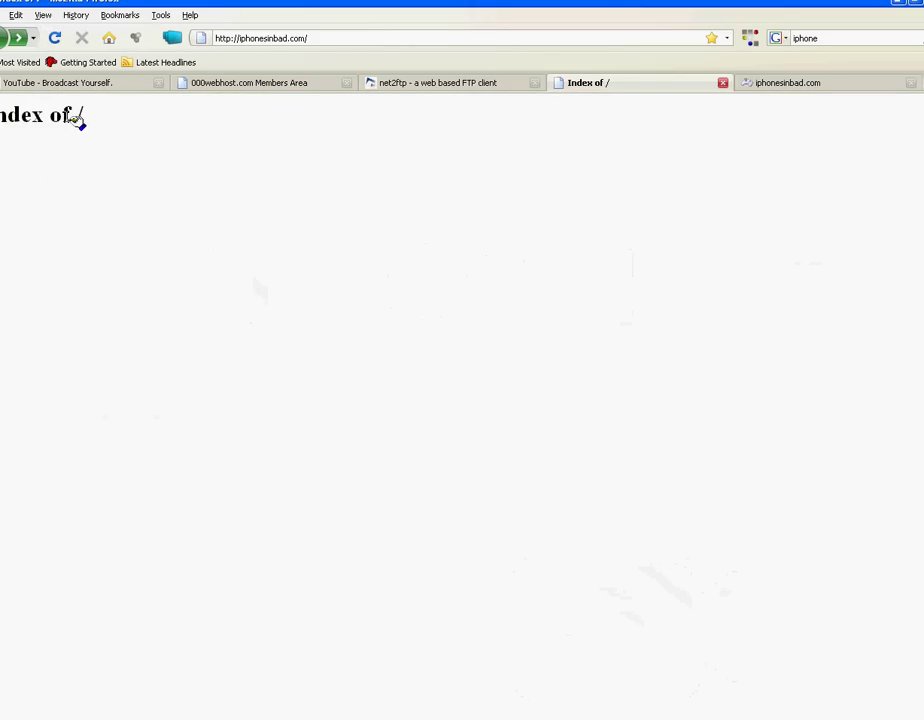
{"action": "left_click", "coordinate": [429, 87]}
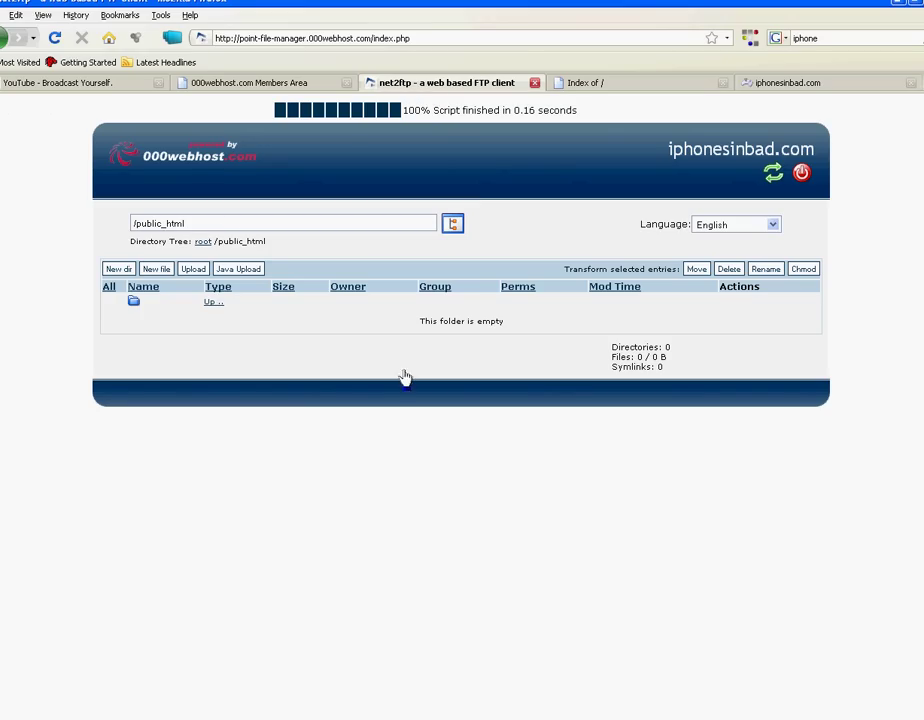
Open the upload form for /public_html and start browsing for a file in its archives section.
{"action": "left_click", "coordinate": [194, 269]}
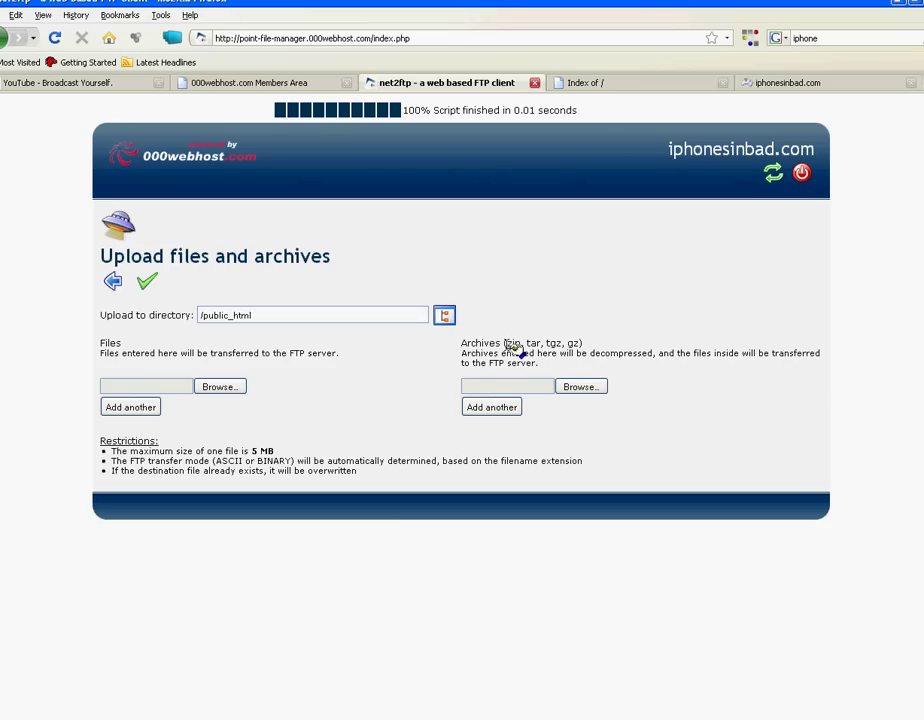
{"action": "left_click_drag", "start_coordinate": [507, 343], "coordinate": [560, 354]}
{"action": "left_click", "coordinate": [639, 419]}
{"action": "left_click", "coordinate": [582, 389]}
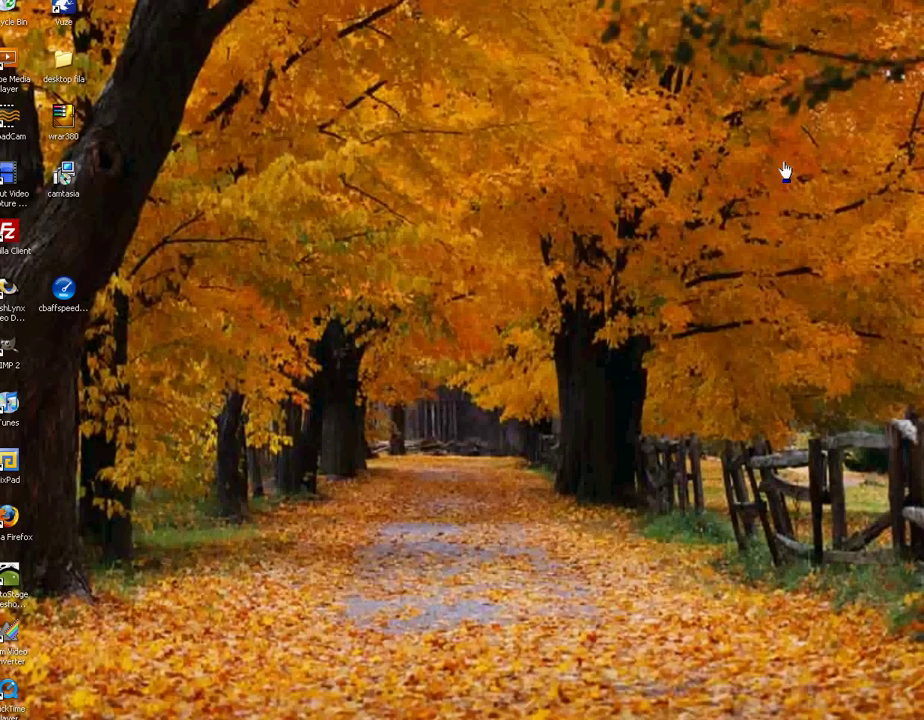
Paste the zipped index archive onto the desktop, then return to the net2ftp upload form and choose it as the archive to upload.
{"action": "right_click", "coordinate": [77, 206]}
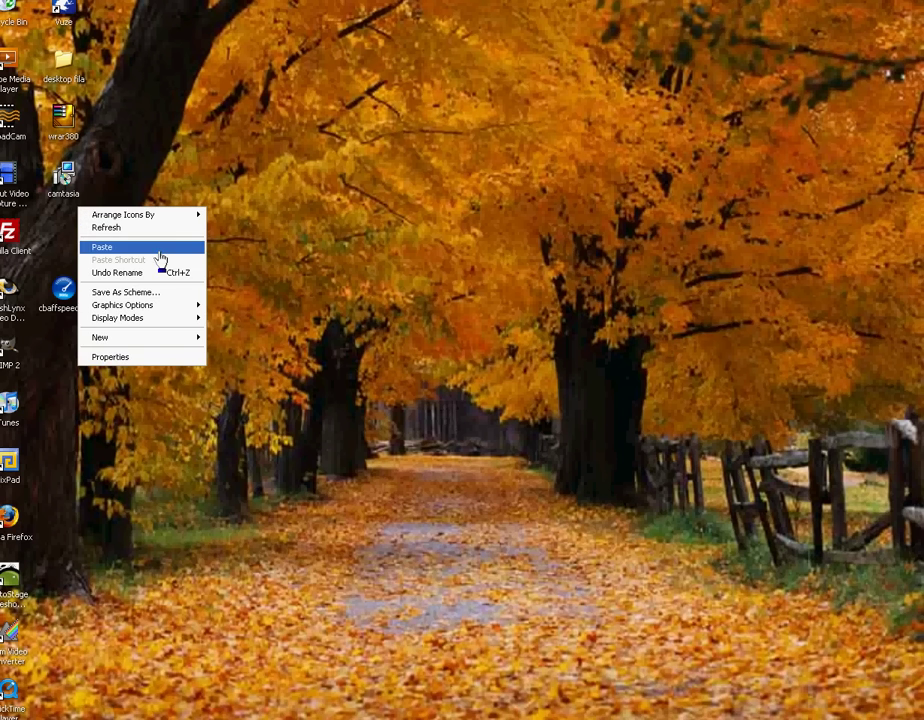
{"action": "left_click", "coordinate": [157, 246]}
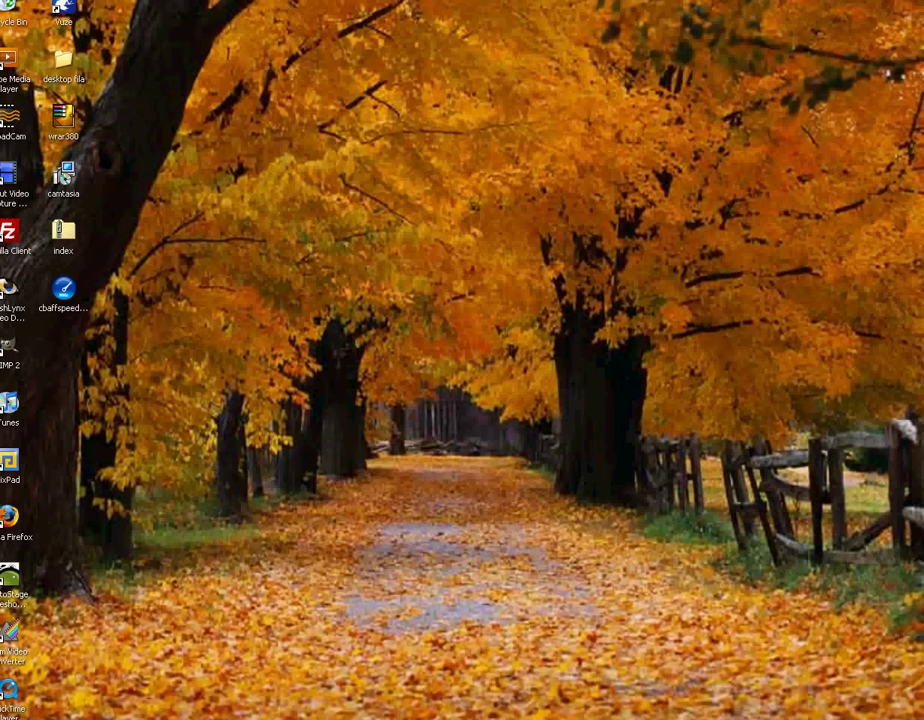
{"action": "key", "text": "alt+Tab"}
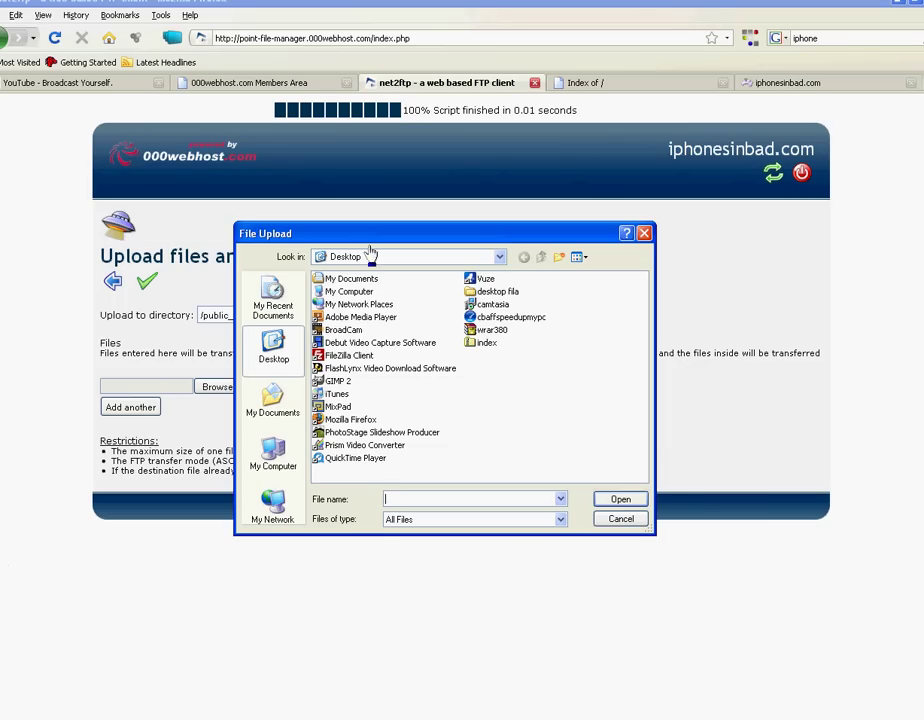
{"action": "left_click", "coordinate": [484, 344]}
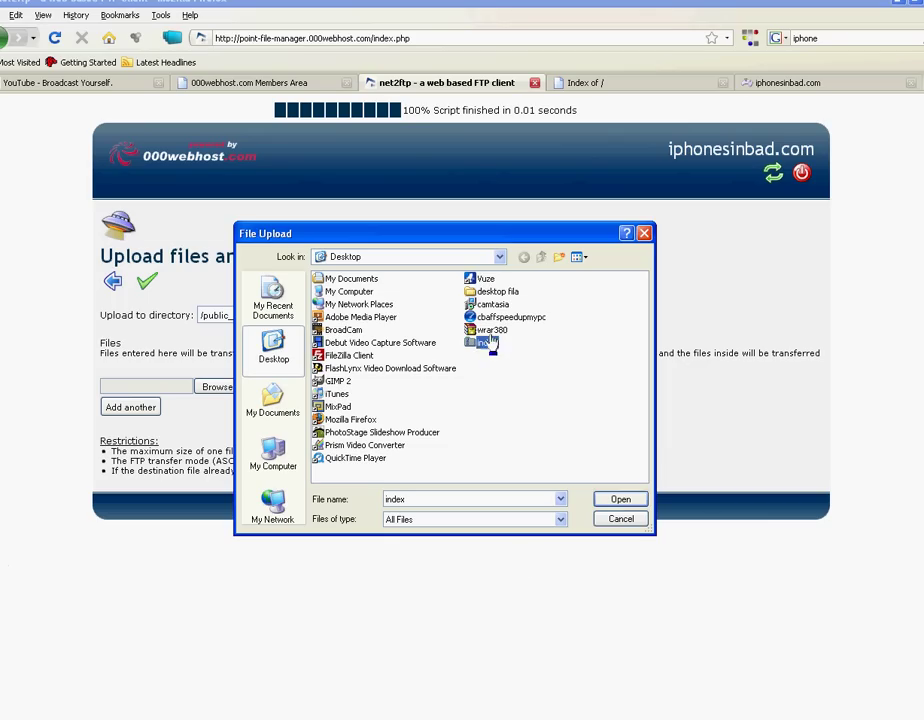
{"action": "left_click", "coordinate": [620, 498]}
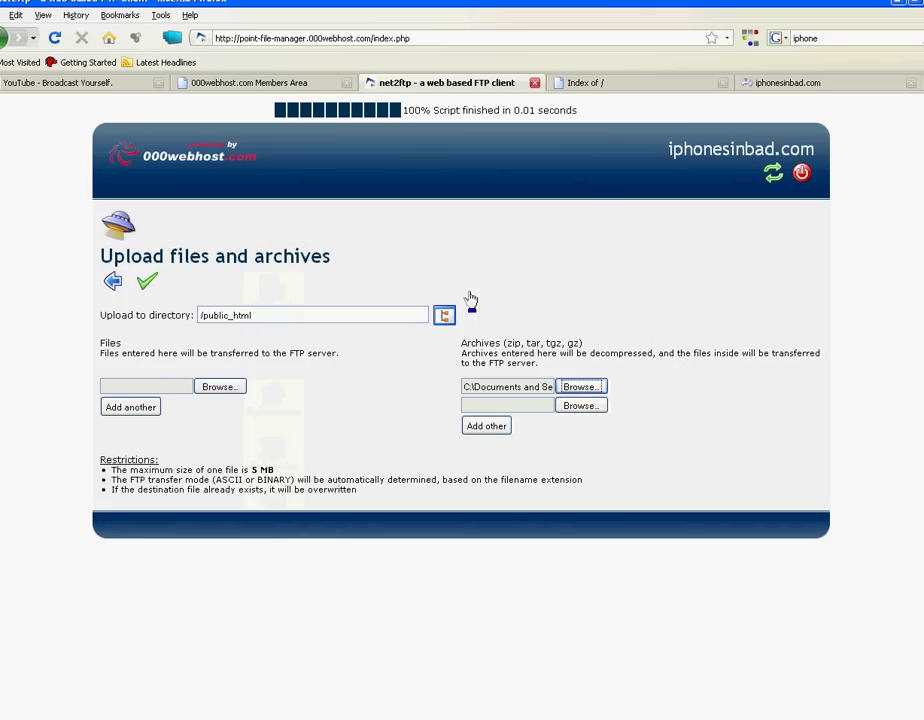
Upload index.zip to /public_html, look through the transfer log, and confirm the upload page again.
{"action": "left_click", "coordinate": [145, 284]}
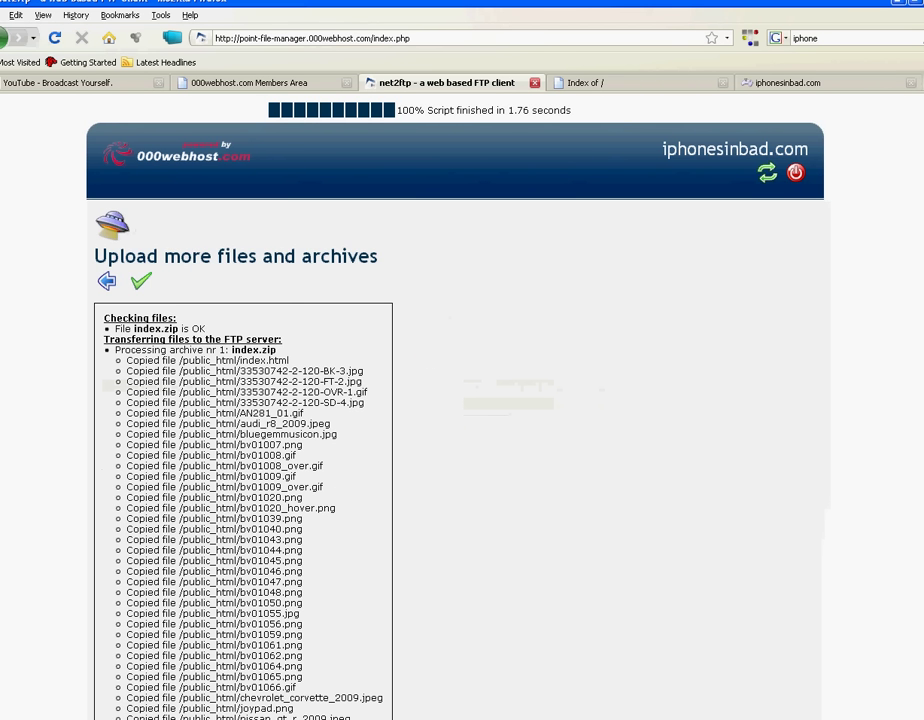
{"action": "scroll", "coordinate": [910, 526], "scroll_direction": "down", "scroll_amount": 5}
{"action": "scroll", "coordinate": [910, 526], "scroll_direction": "up", "scroll_amount": 5}
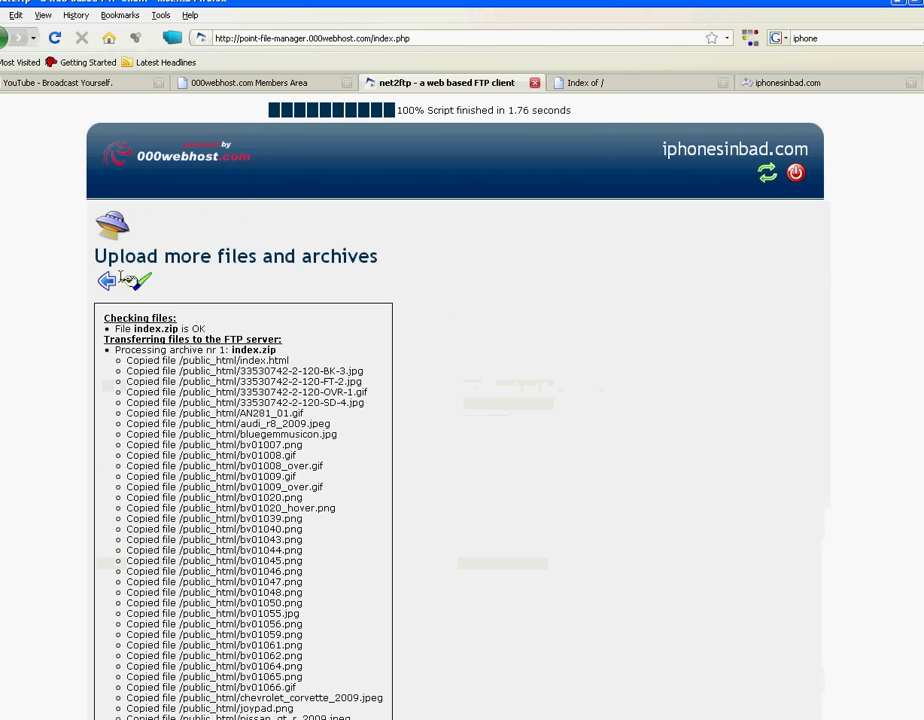
{"action": "left_click", "coordinate": [141, 283]}
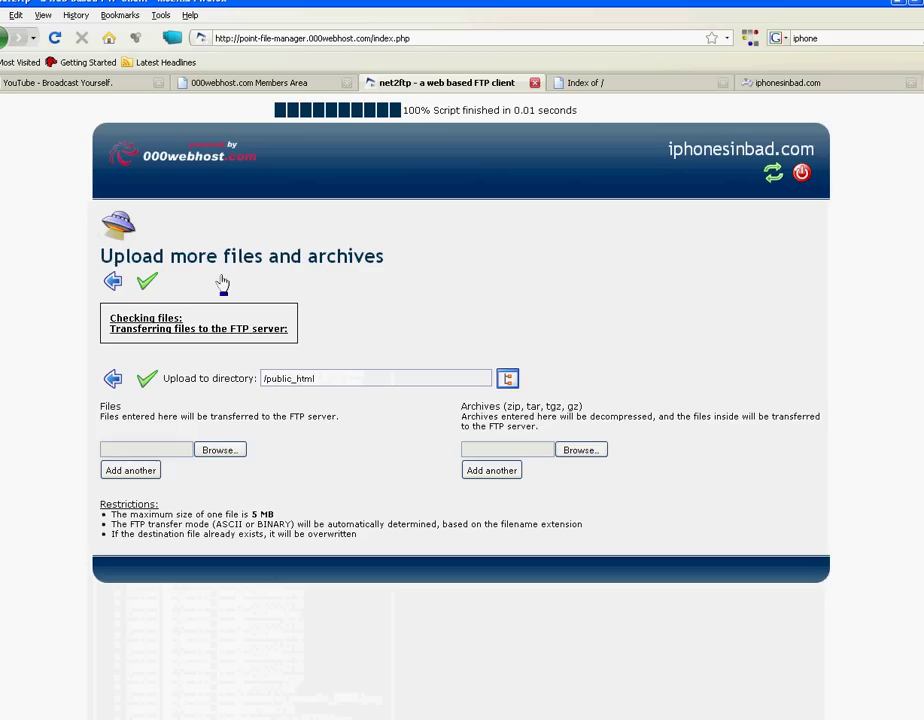
Switch to the live iphonesinbad.com page, reload it, and look over the uploaded home page.
{"action": "left_click", "coordinate": [643, 88]}
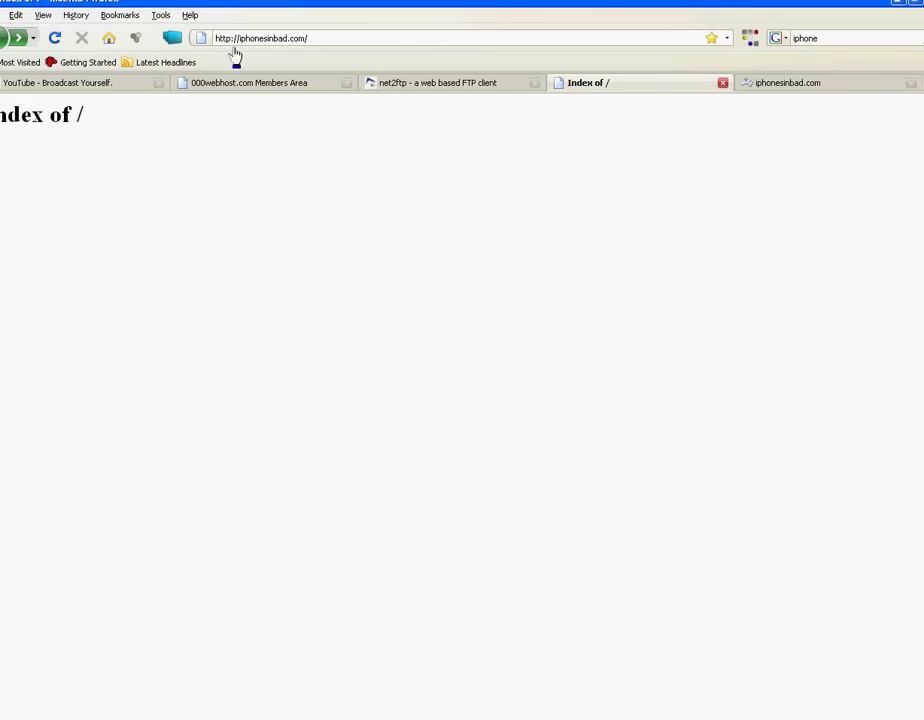
{"action": "left_click", "coordinate": [56, 39]}
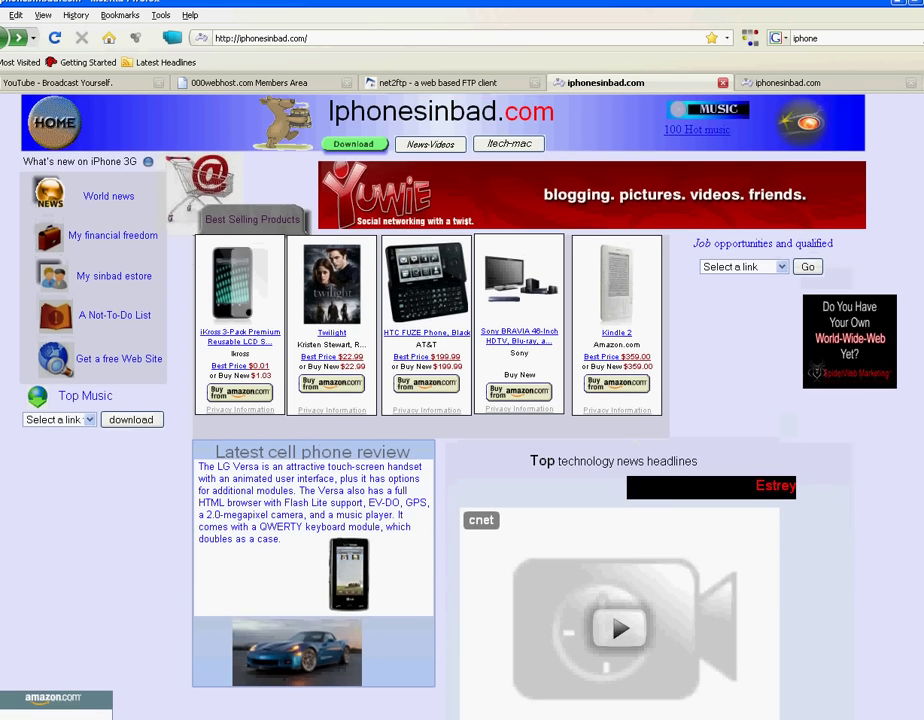
{"action": "scroll", "coordinate": [852, 630], "scroll_direction": "down", "scroll_amount": 4}
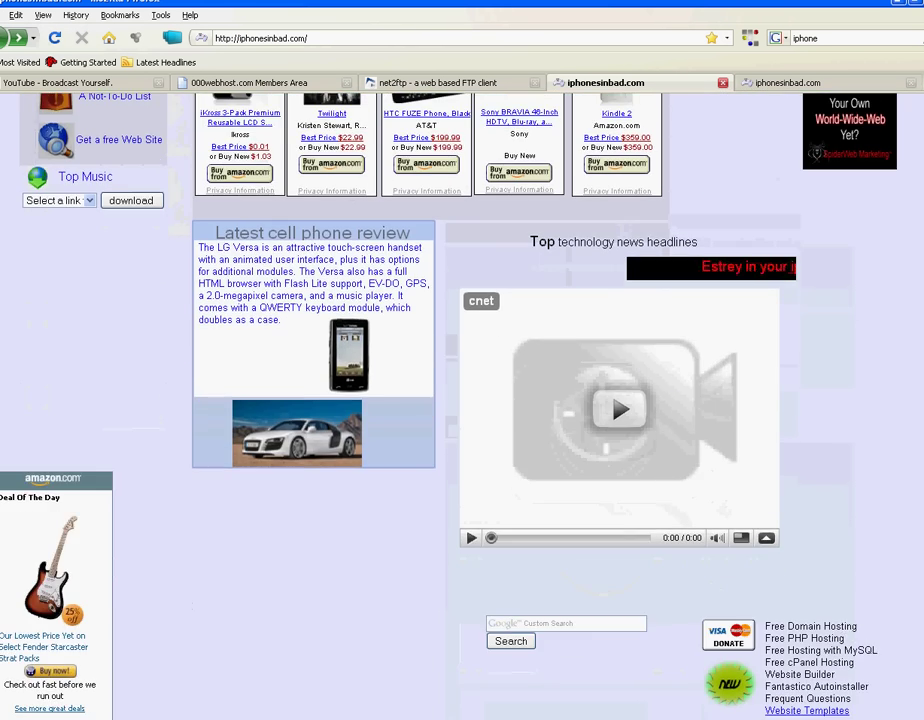